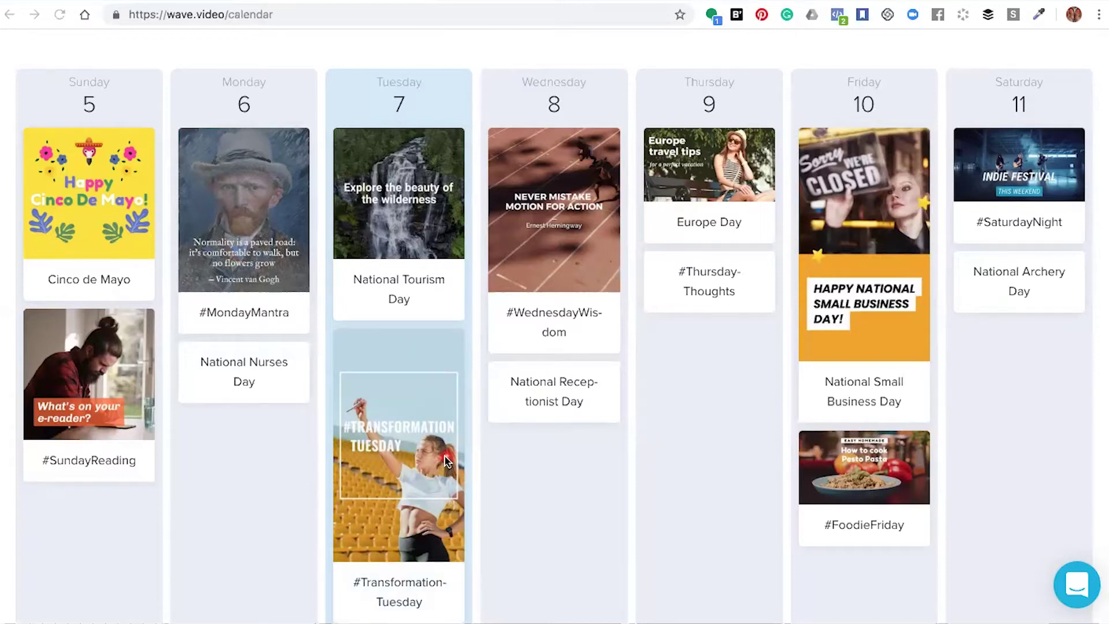
Open the #TransformationTuesday template in 16:9 Horizontal format in the editor.
scroll(446, 460, "up", 3)
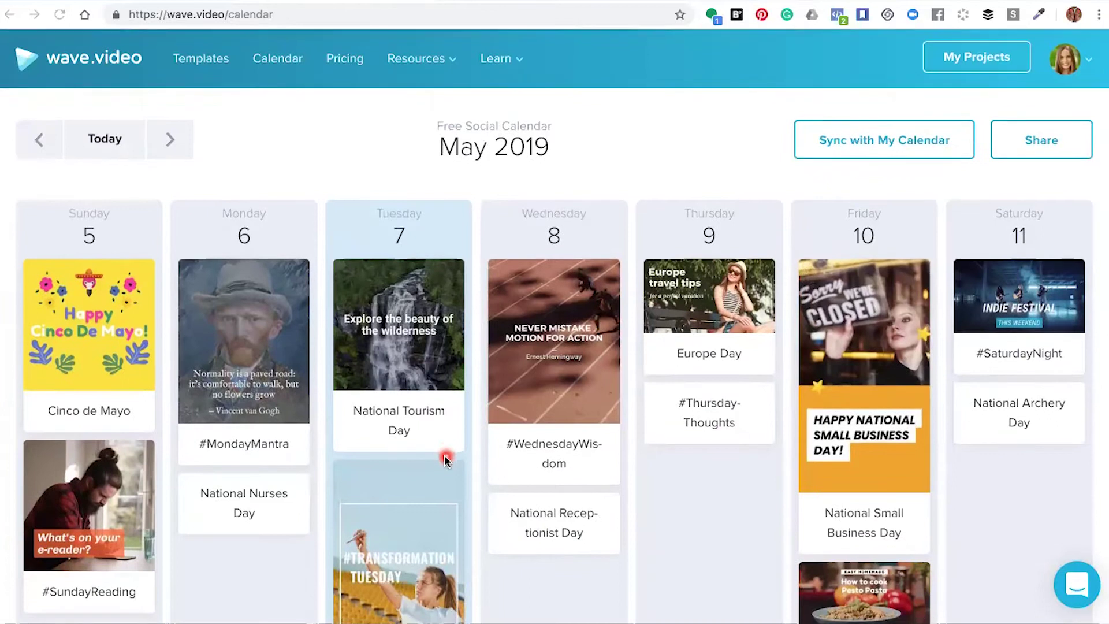
scroll(445, 456, "down", 5)
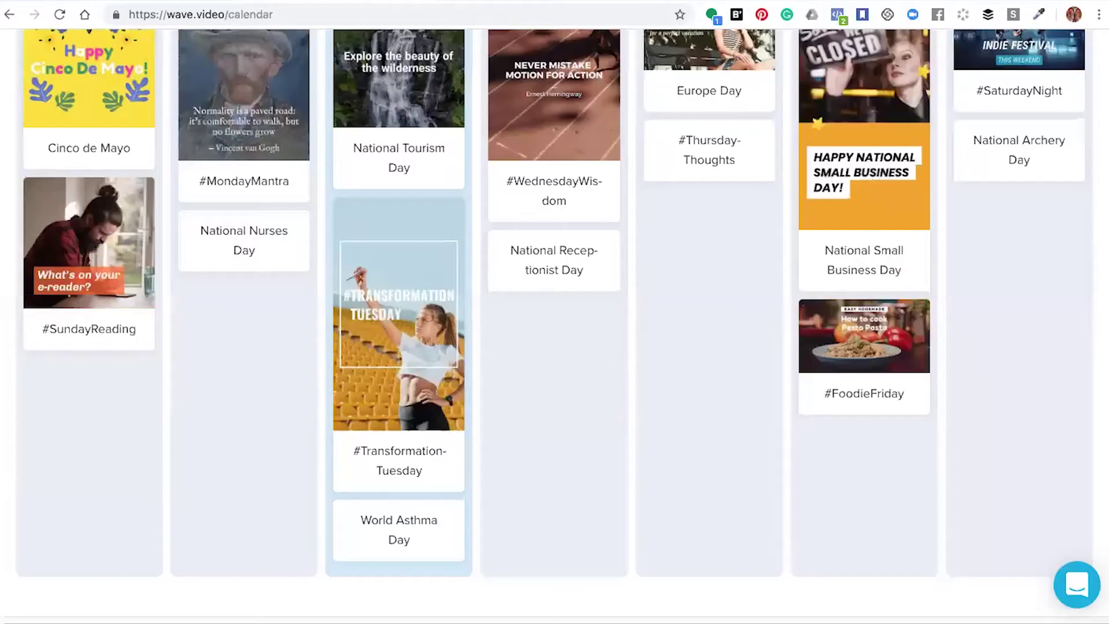
mouse_move(427, 488)
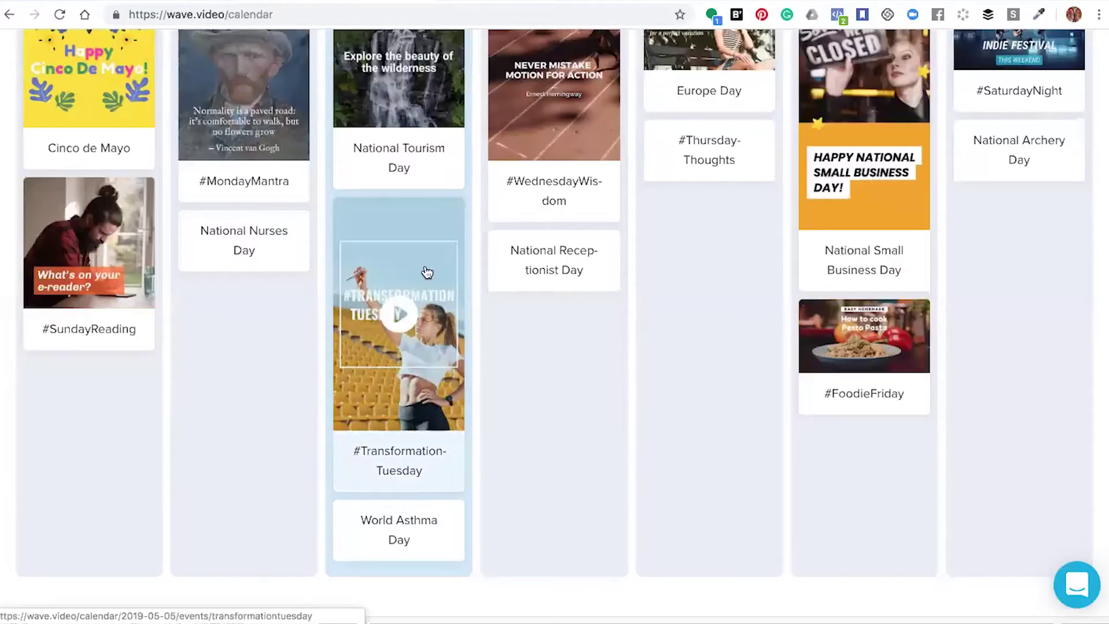
left_click(398, 465)
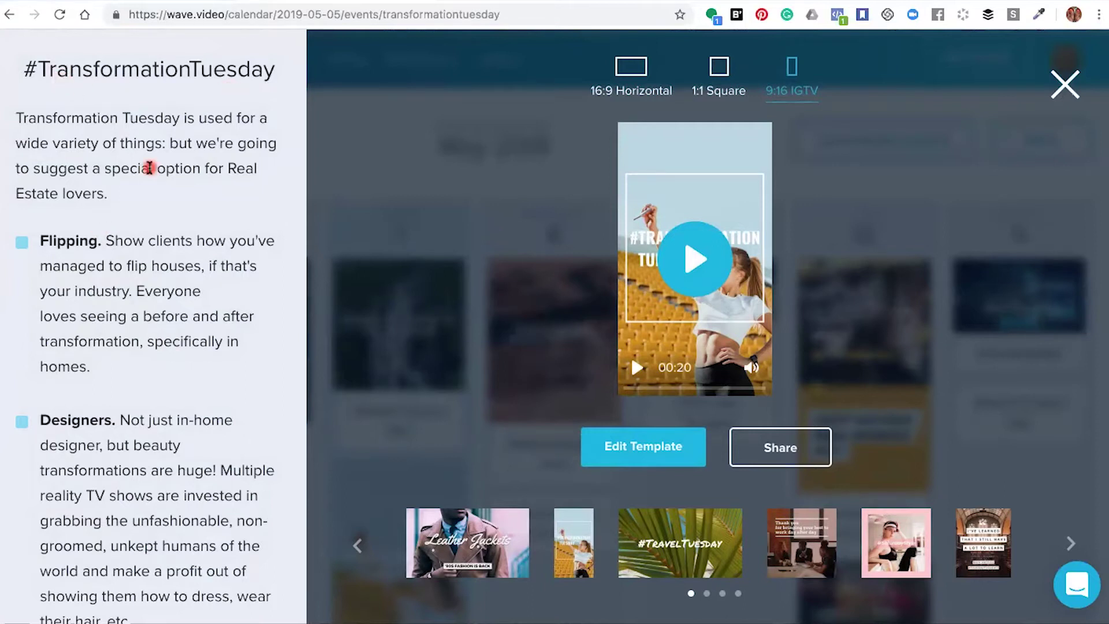
scroll(149, 168, "down", 5)
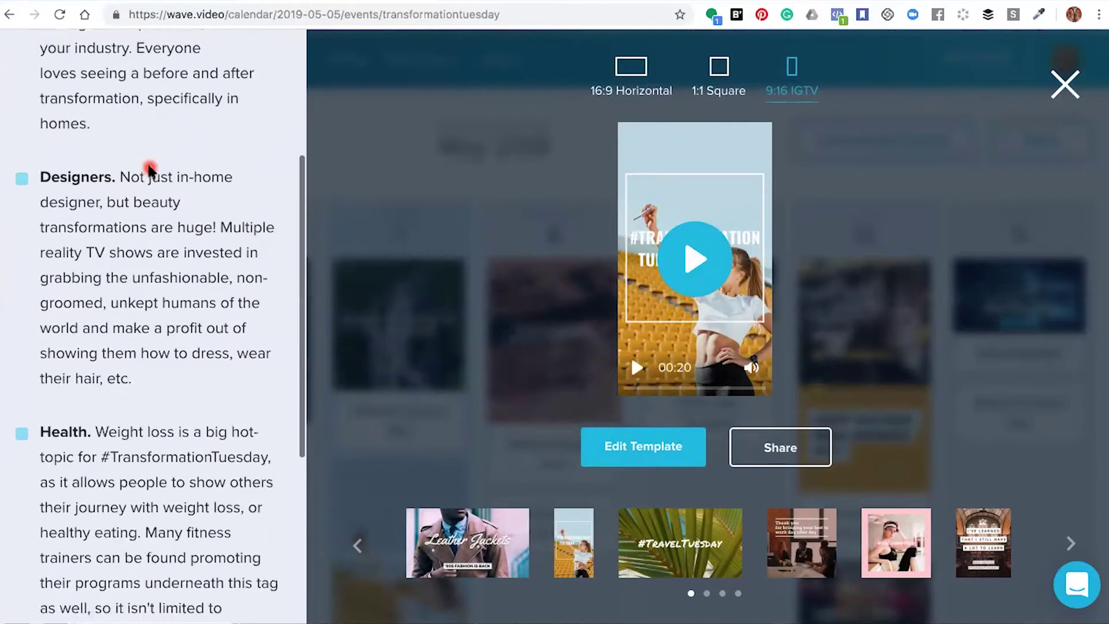
scroll(149, 168, "down", 6)
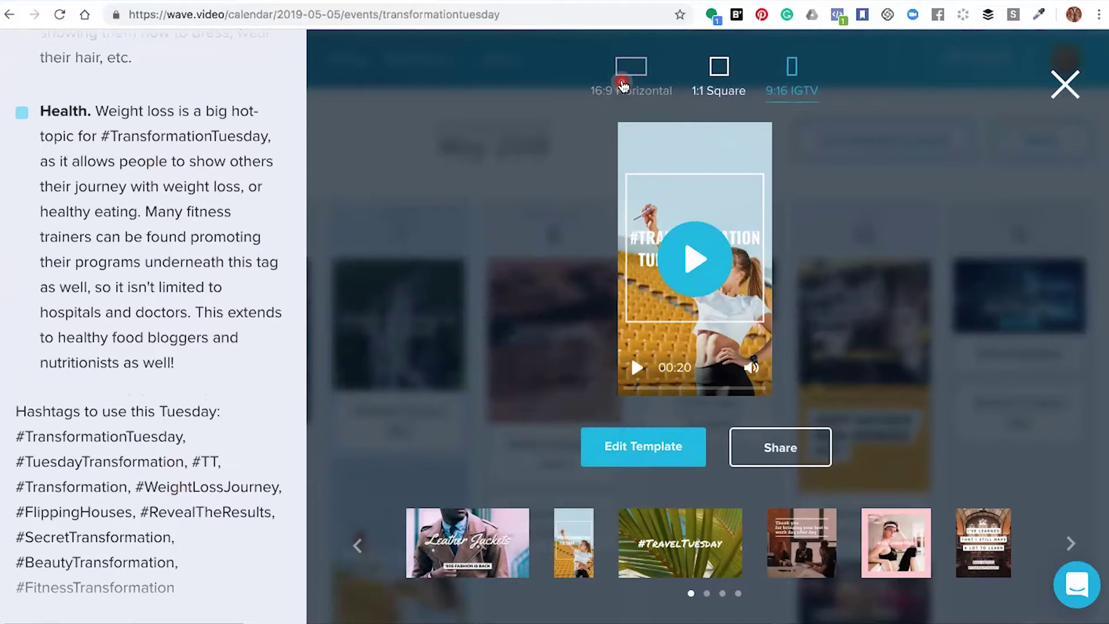
left_click(623, 86)
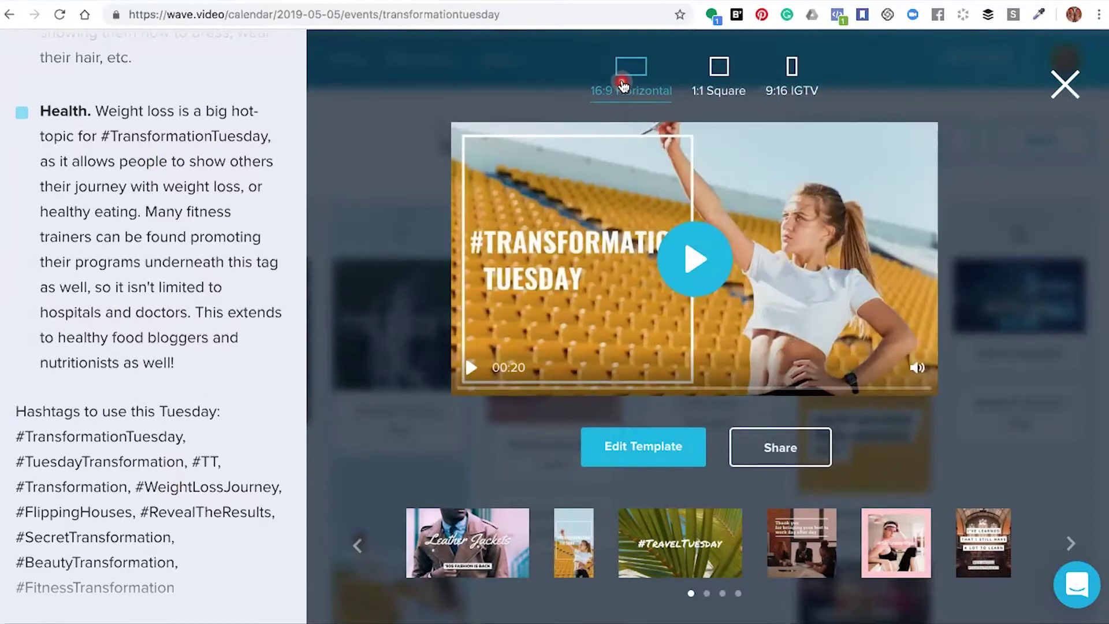
left_click(651, 450)
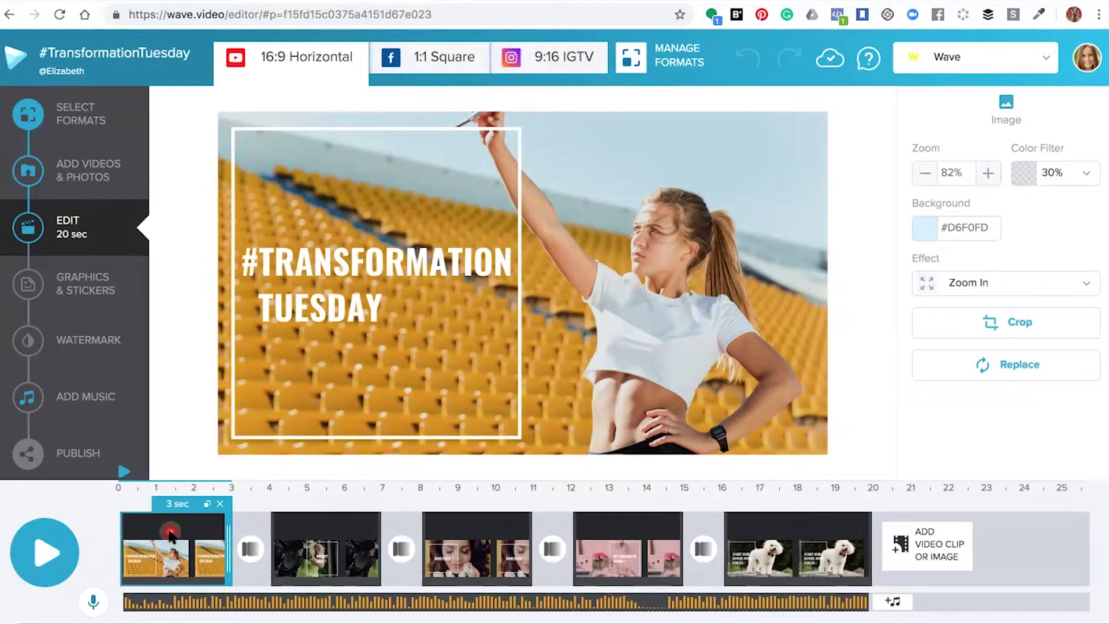
Preview the weightlifter, flowers, pink desk and white poodle scenes.
left_click(337, 528)
left_click(472, 526)
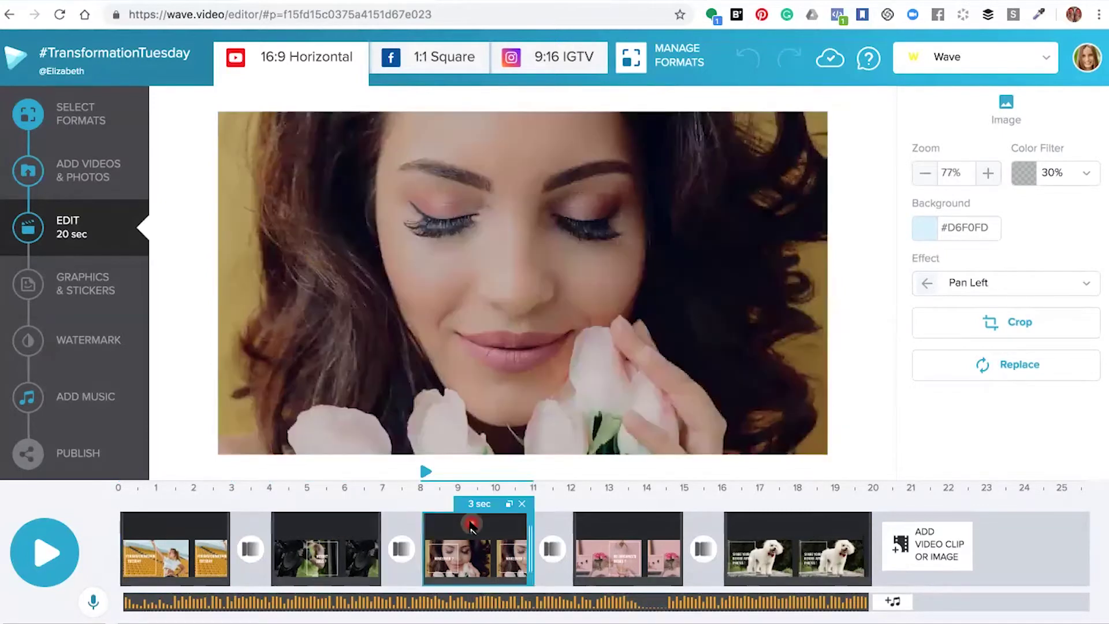
left_click(628, 525)
left_click(774, 515)
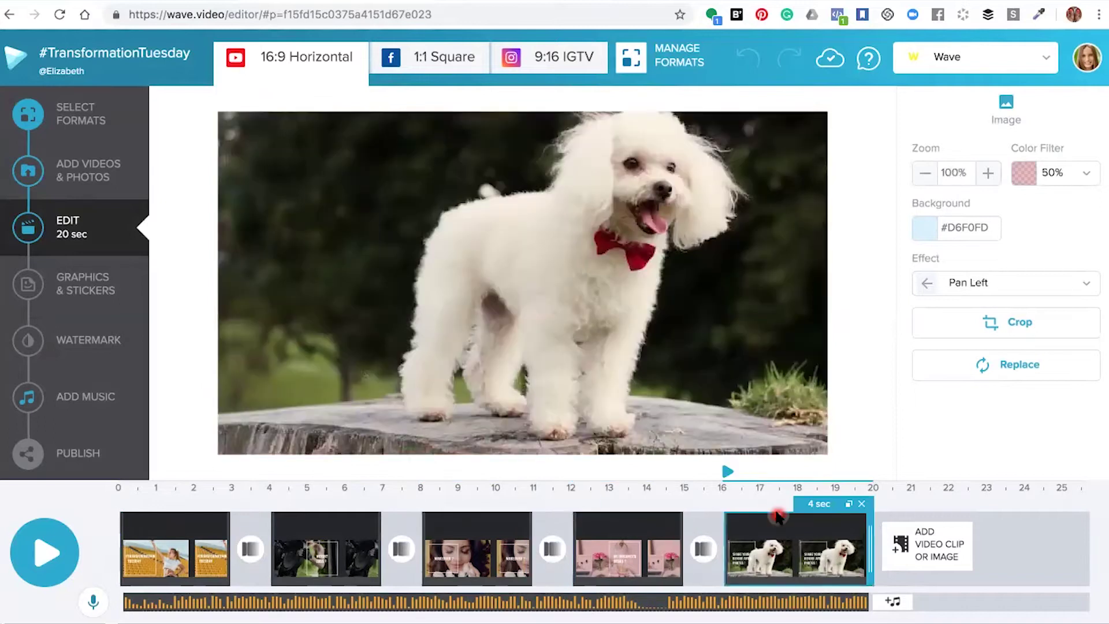
Review each scene's text, from the opening title to SHARE YOUR BEFORE/AFTER PHOTOS !
left_click(173, 569)
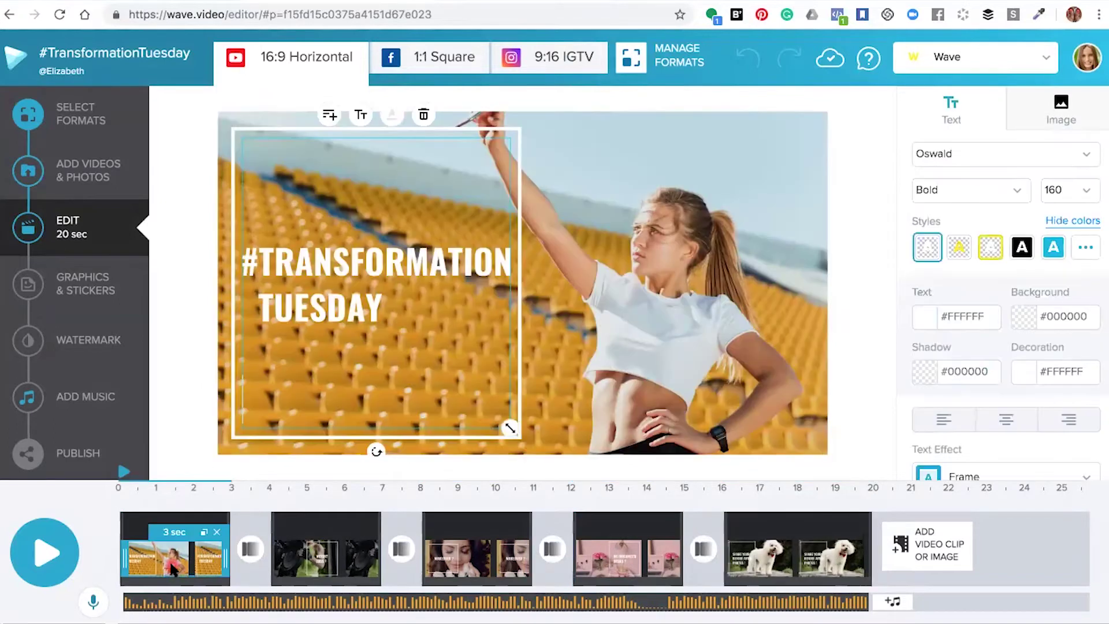
left_click(322, 569)
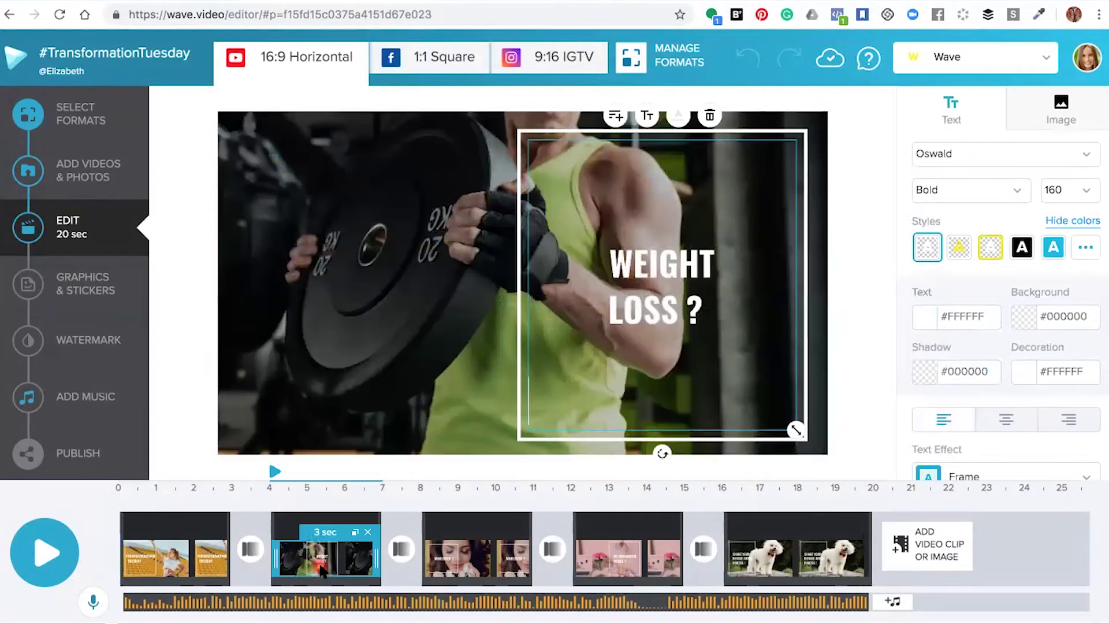
left_click(491, 559)
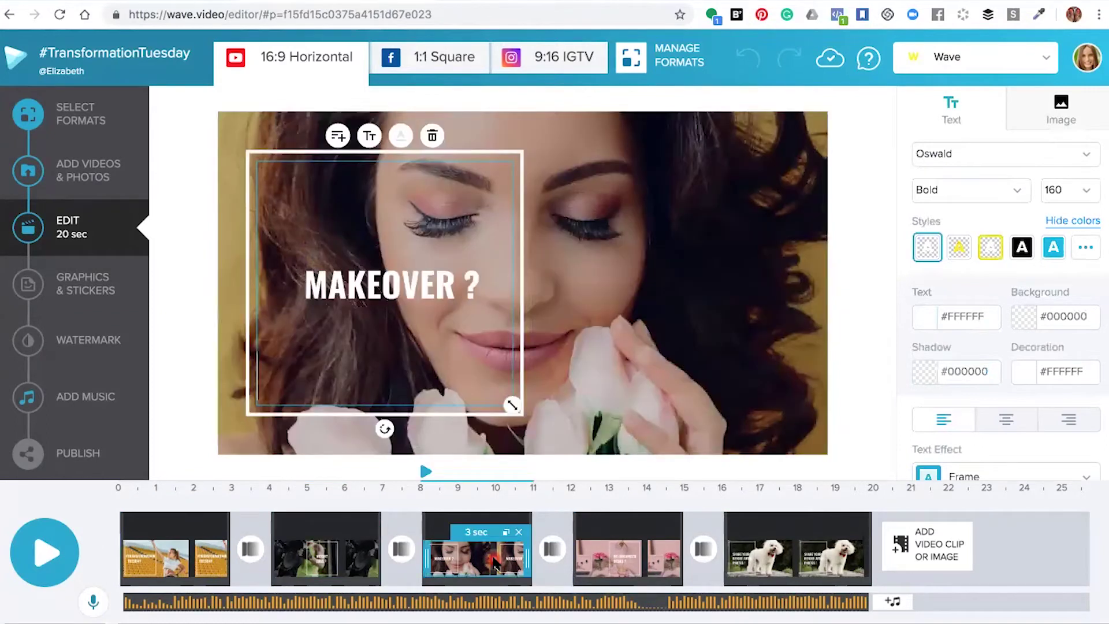
left_click(623, 558)
left_click(797, 558)
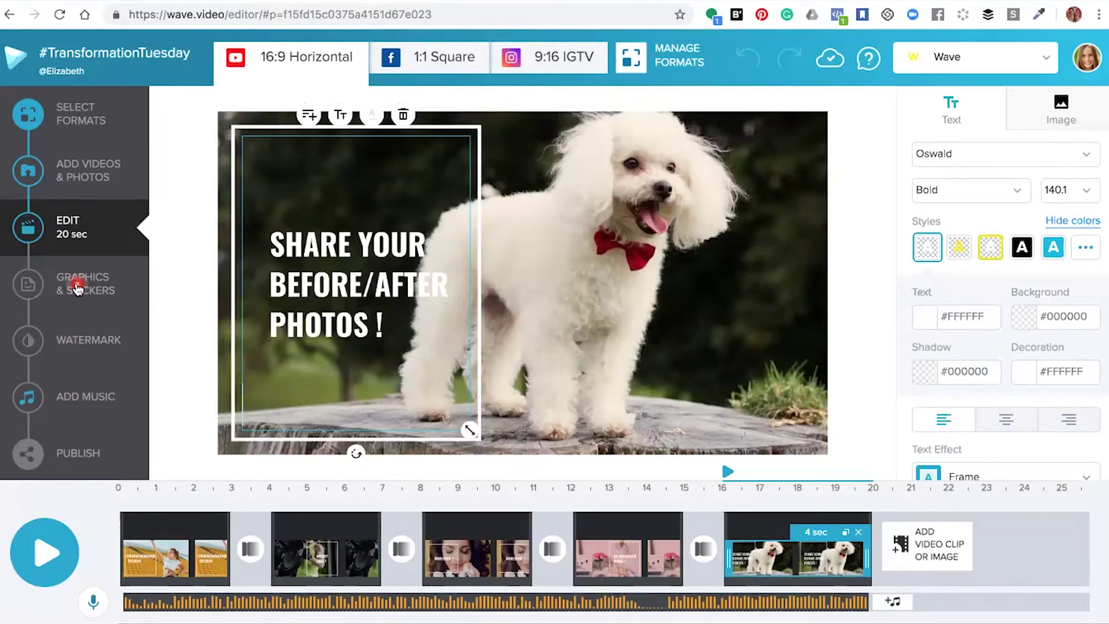
Check the watermark options, then return to editing with the opening stadium clip selected.
left_click(84, 348)
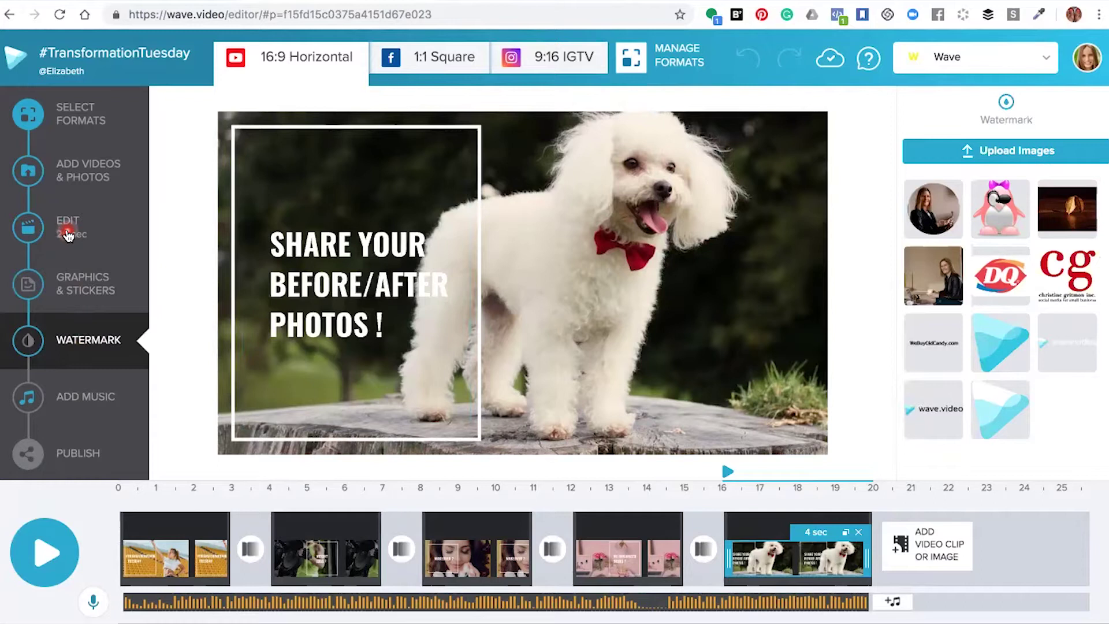
left_click(68, 234)
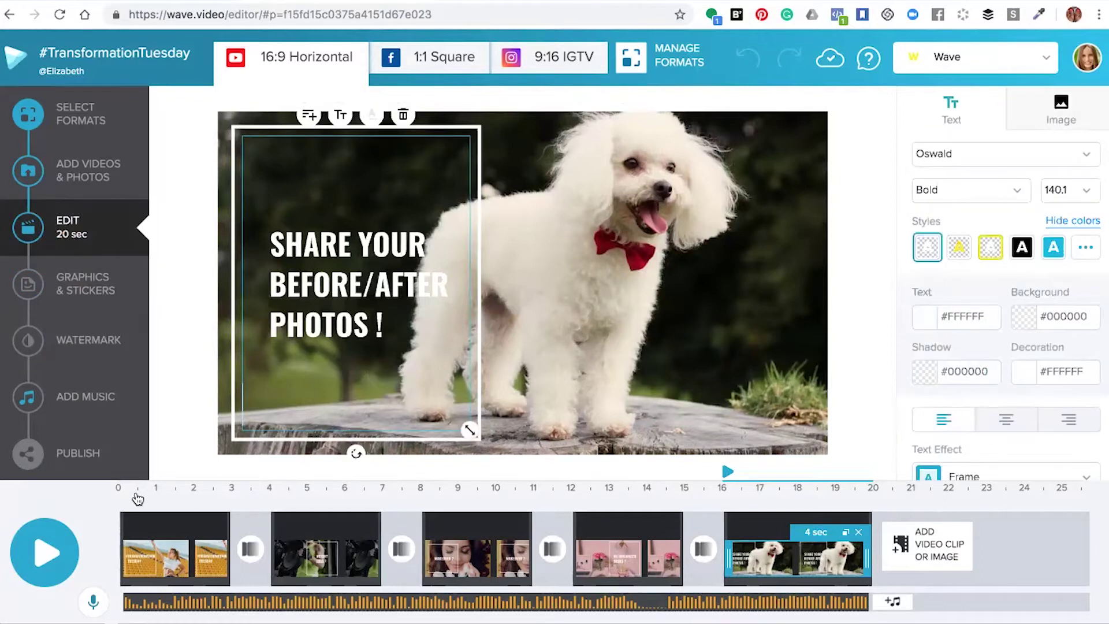
left_click(148, 529)
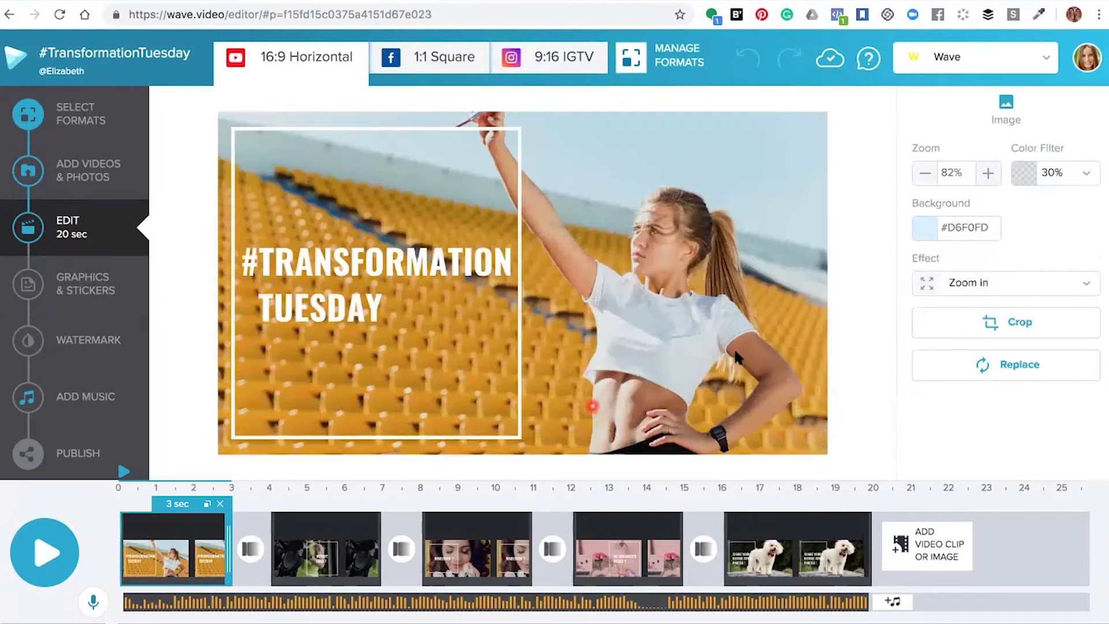
left_click(1015, 374)
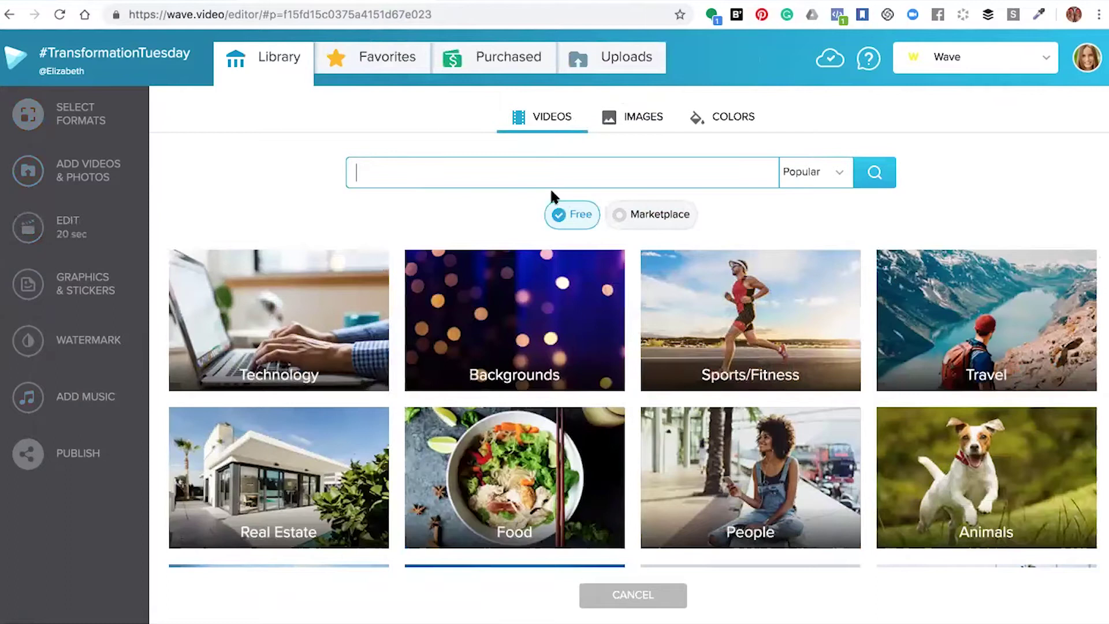
left_click(777, 357)
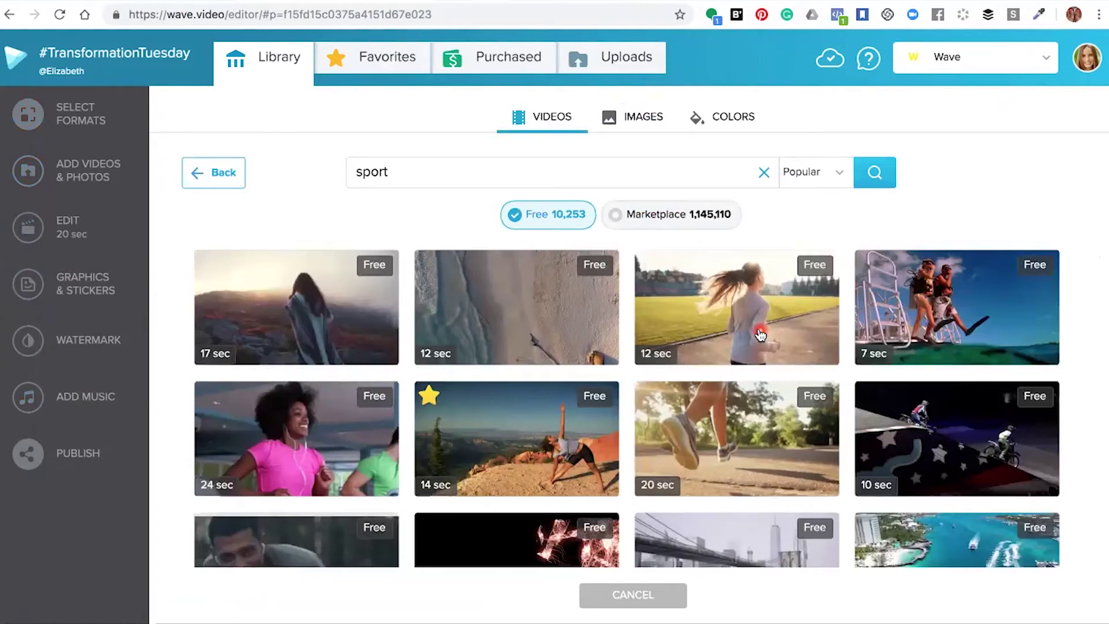
left_click(646, 120)
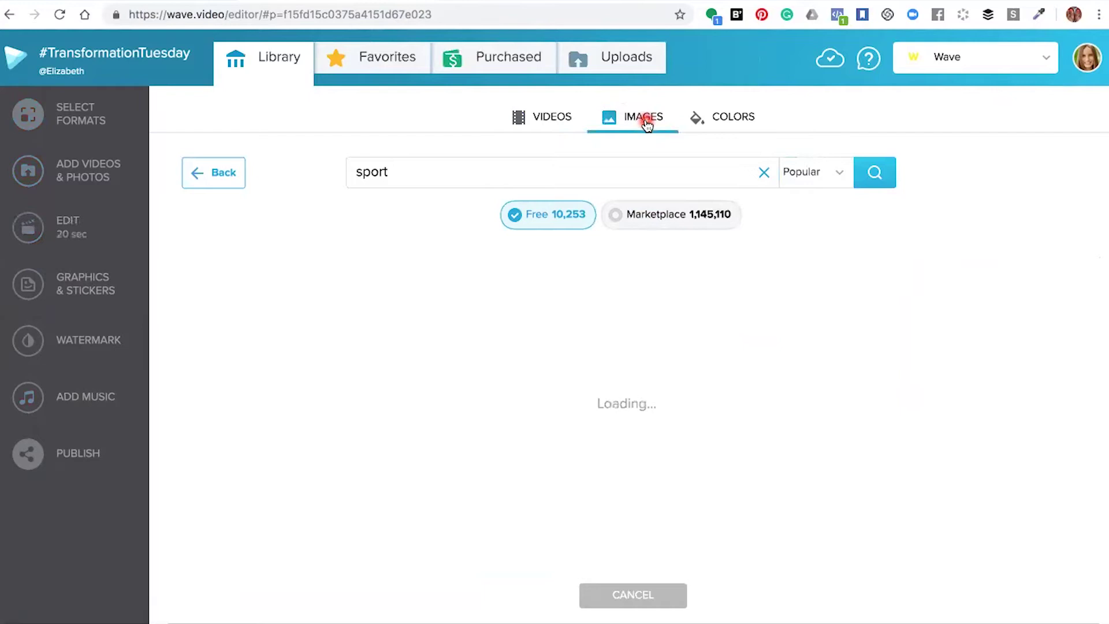
mouse_move(726, 325)
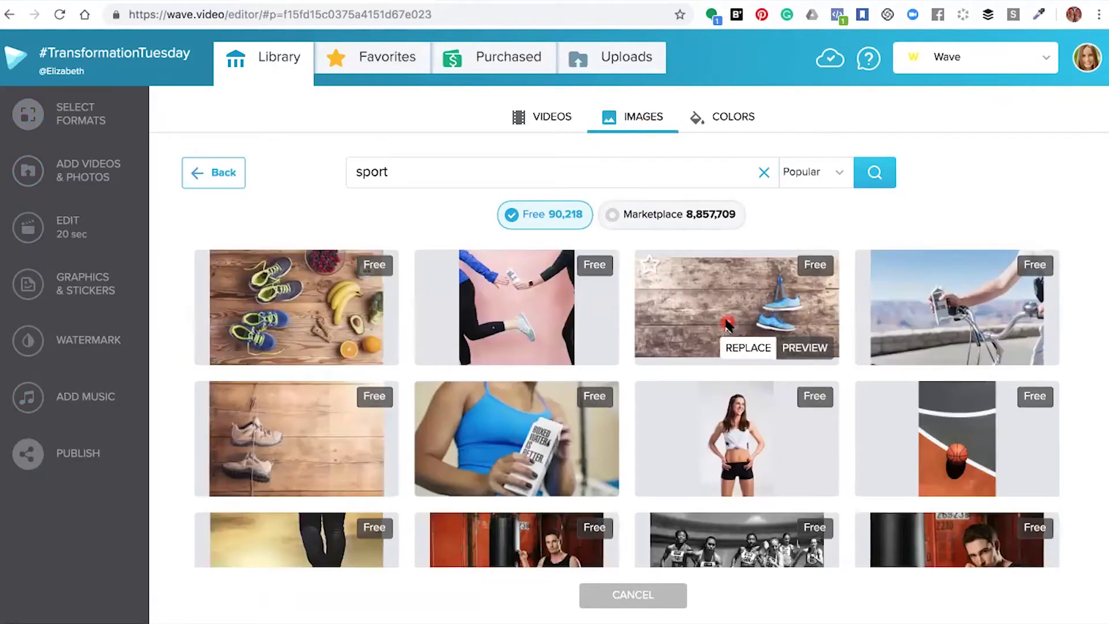
mouse_move(219, 265)
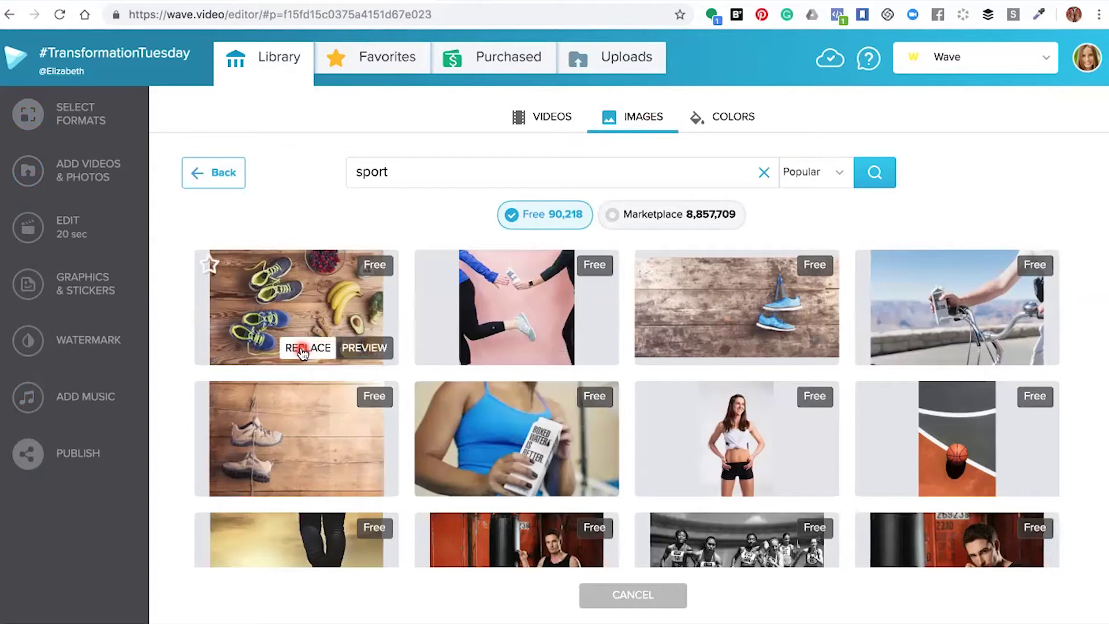
left_click(66, 234)
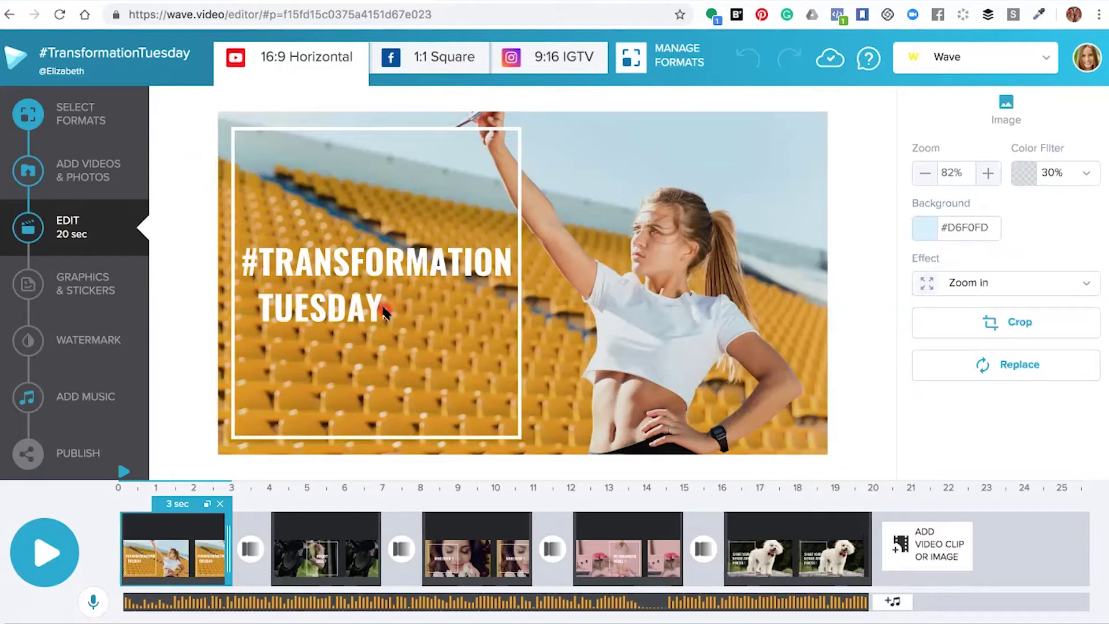
Try Alfa Slab One on the #TRANSFORMATION TUESDAY title, then revert it to Oswald.
left_click(265, 262)
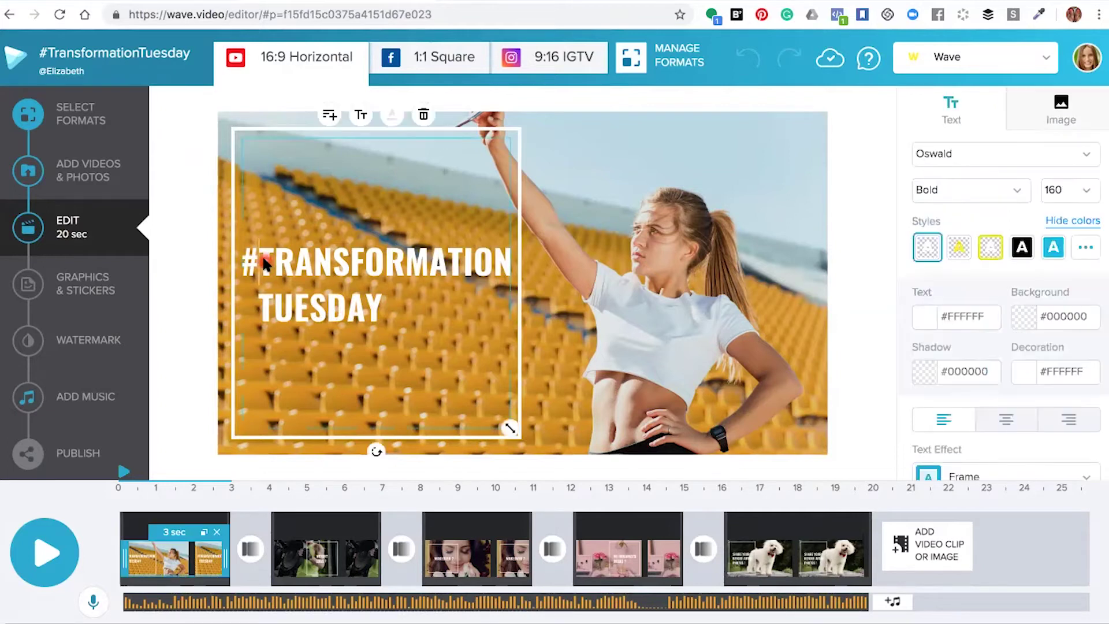
left_click(385, 315)
left_click(1080, 152)
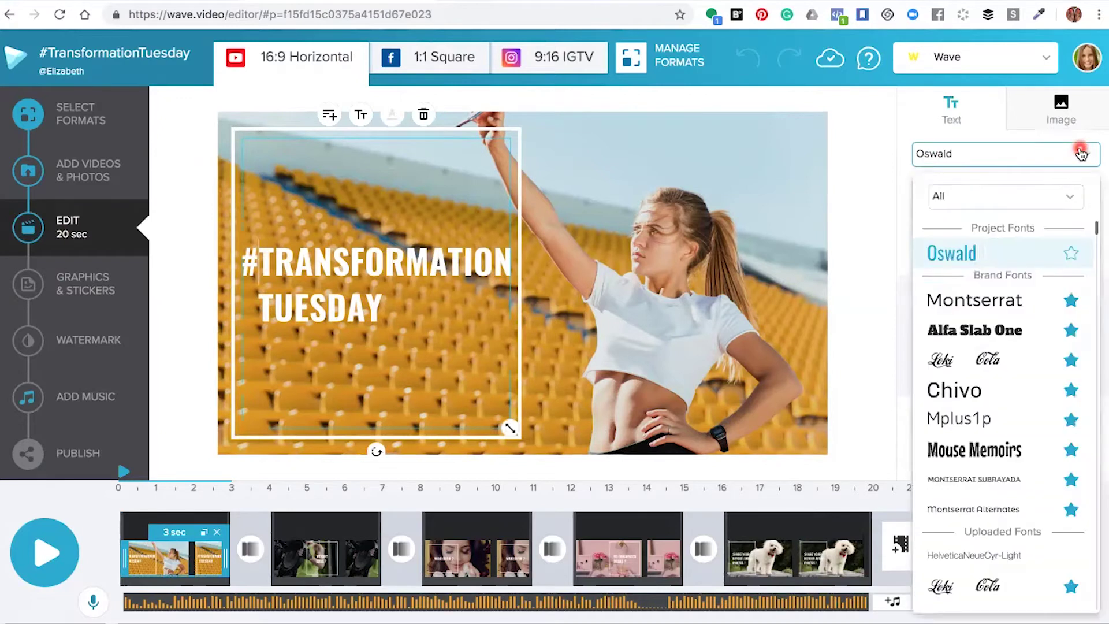
left_click(1008, 333)
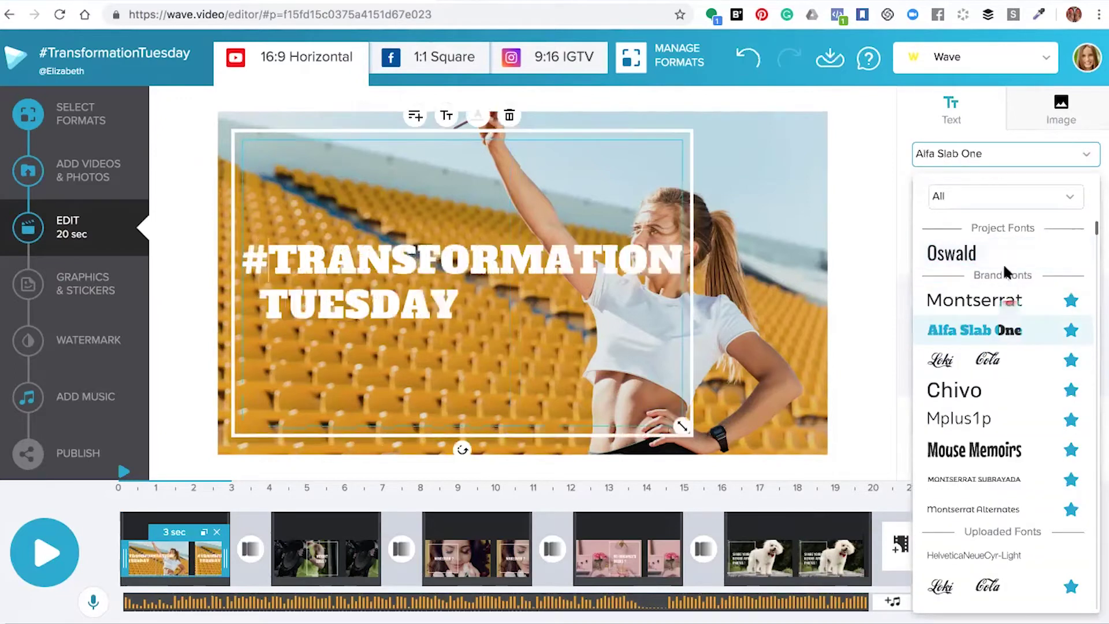
left_click(952, 256)
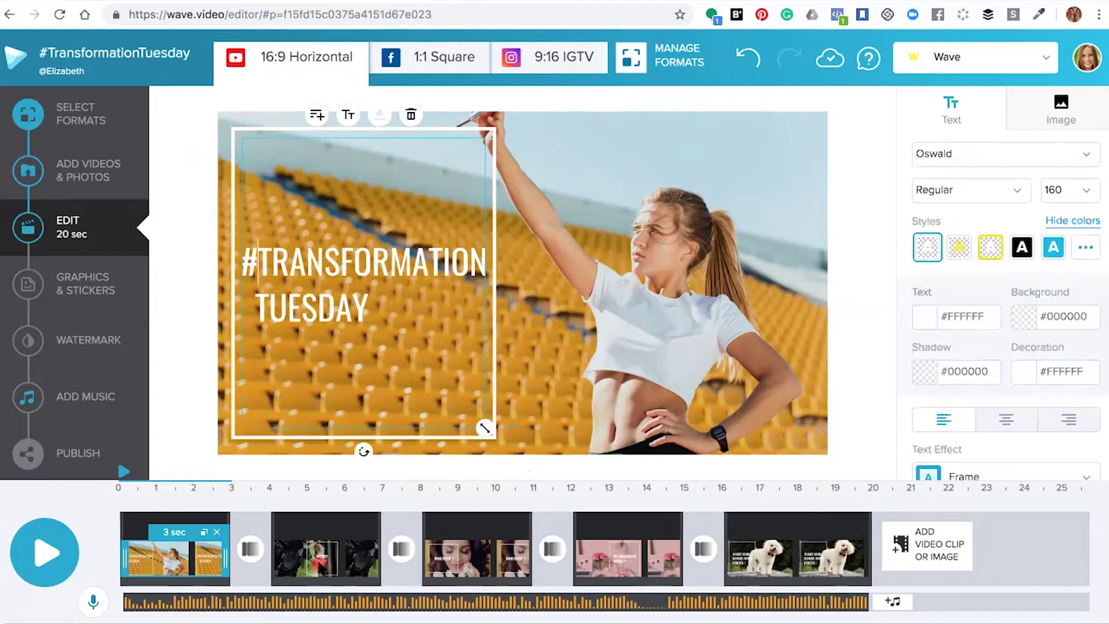
Step through the Weight Loss, Makeover, Re-organized desks and dog scenes.
left_click(323, 567)
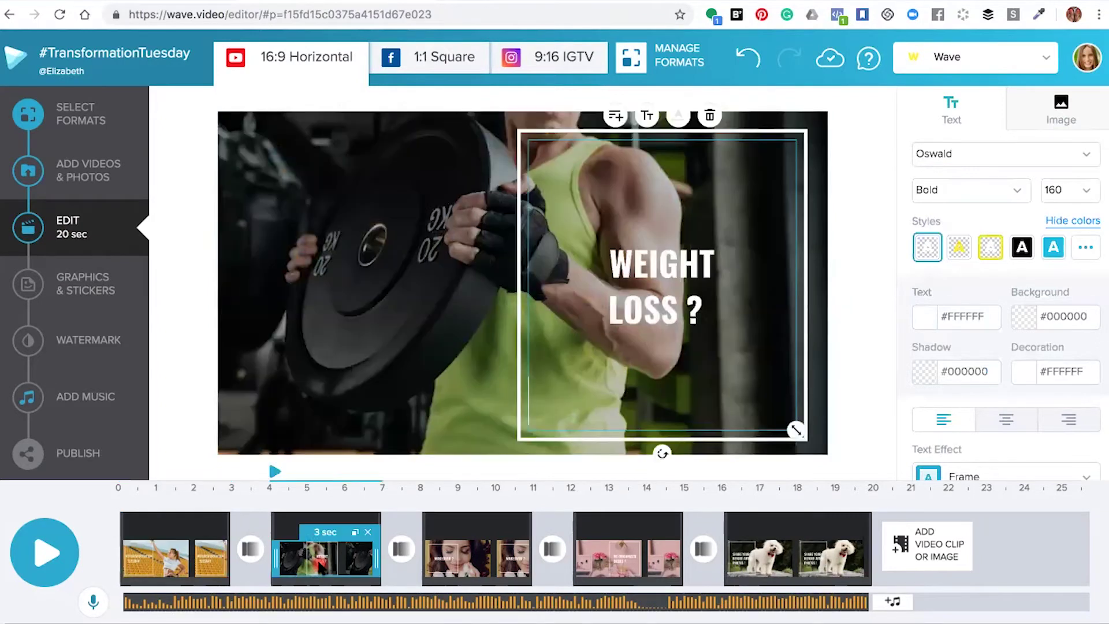
left_click(461, 546)
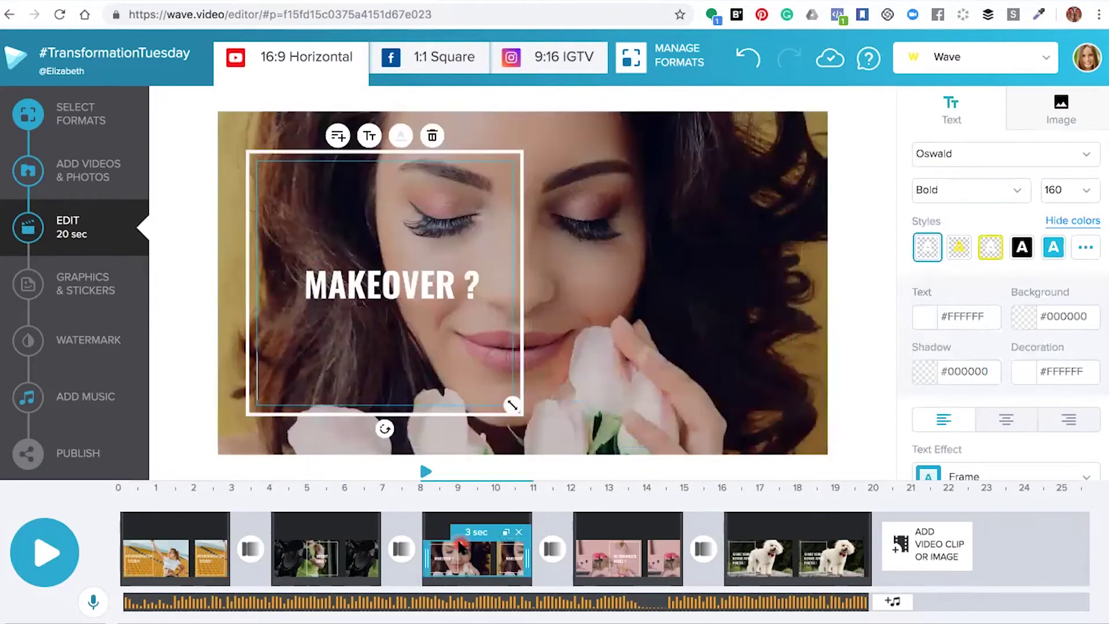
left_click(611, 546)
left_click(772, 544)
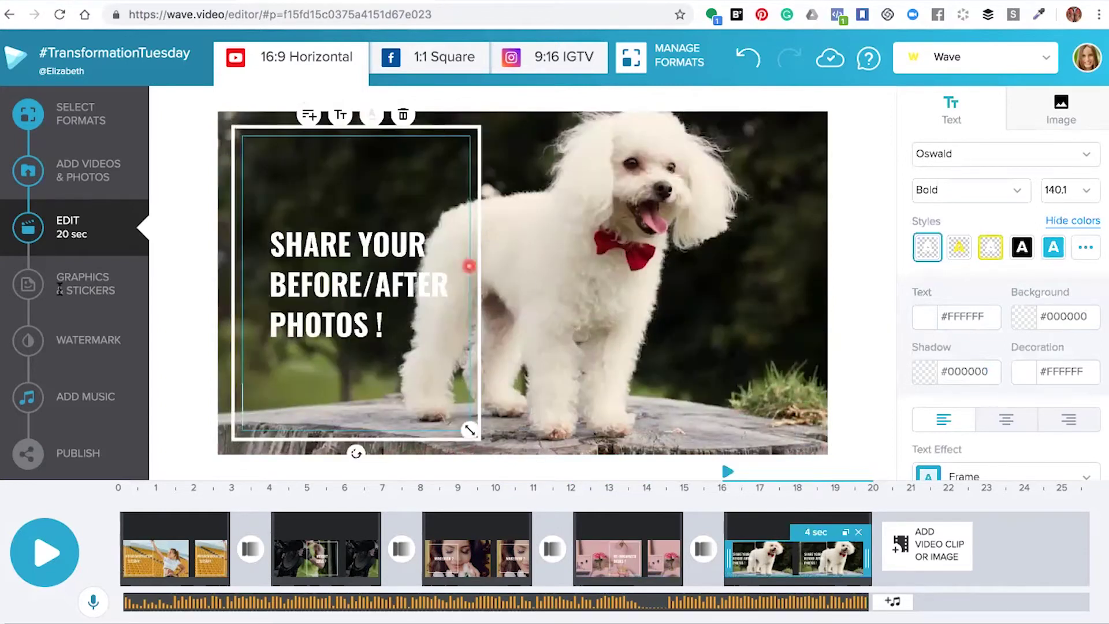
Add the Wave.video logo watermark and place it in the bottom-right corner.
left_click(60, 341)
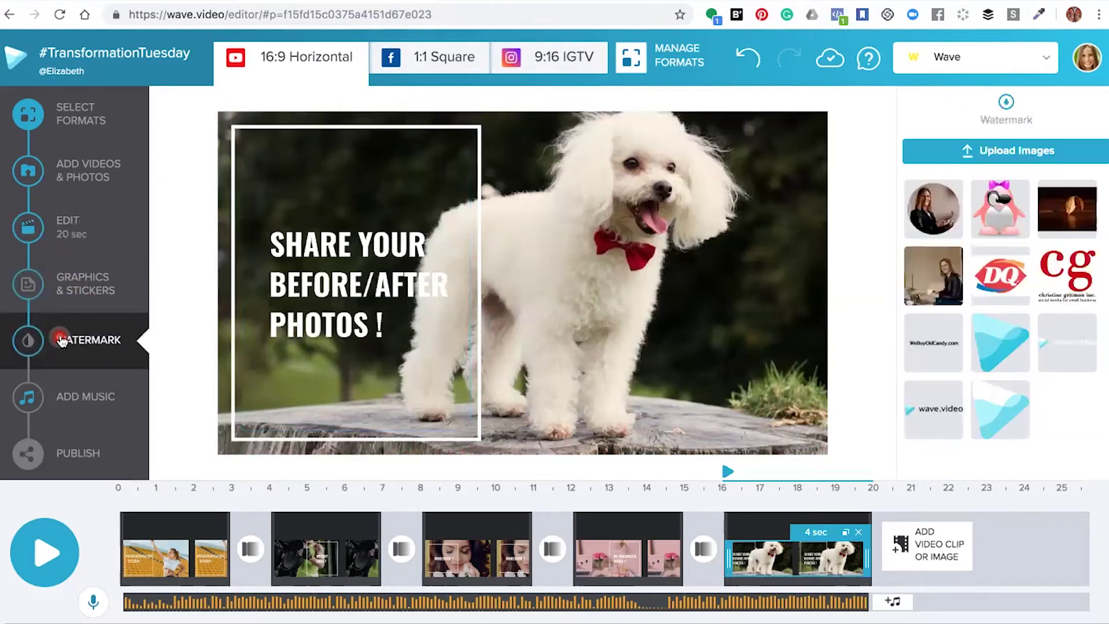
left_click(989, 411)
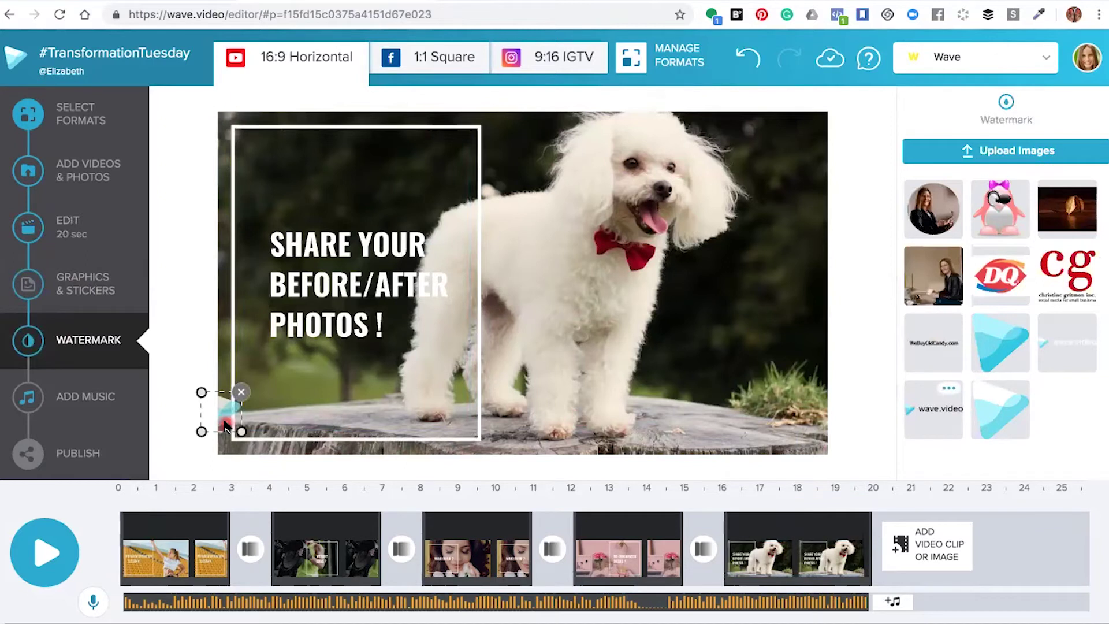
left_click_drag(226, 426, 788, 431)
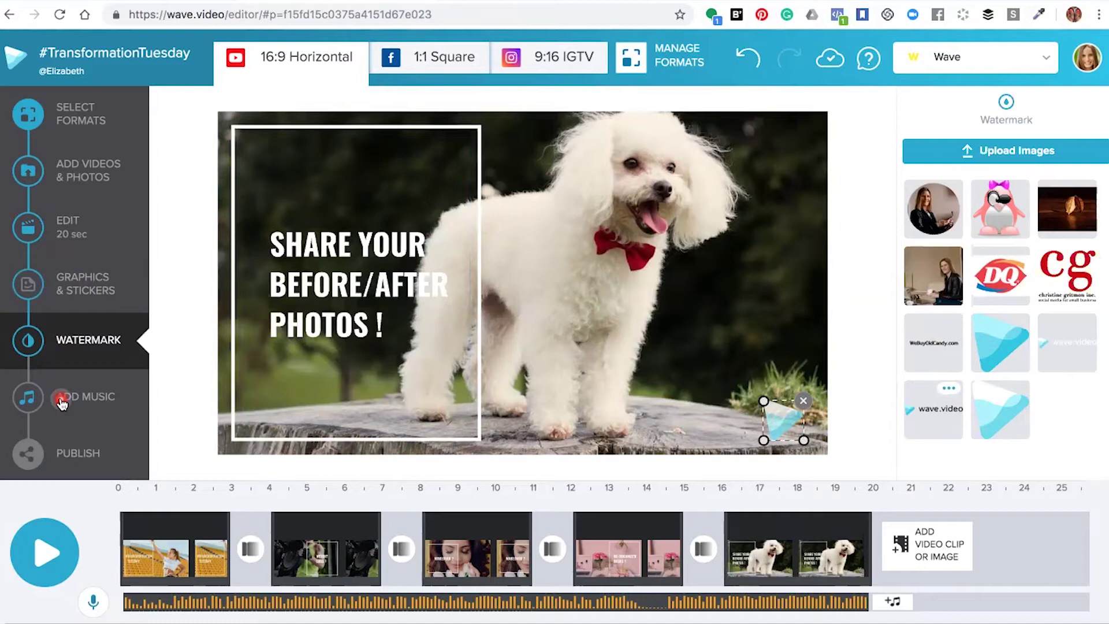
Play the video from the start to check the watermark, then stop playback.
left_click(575, 602)
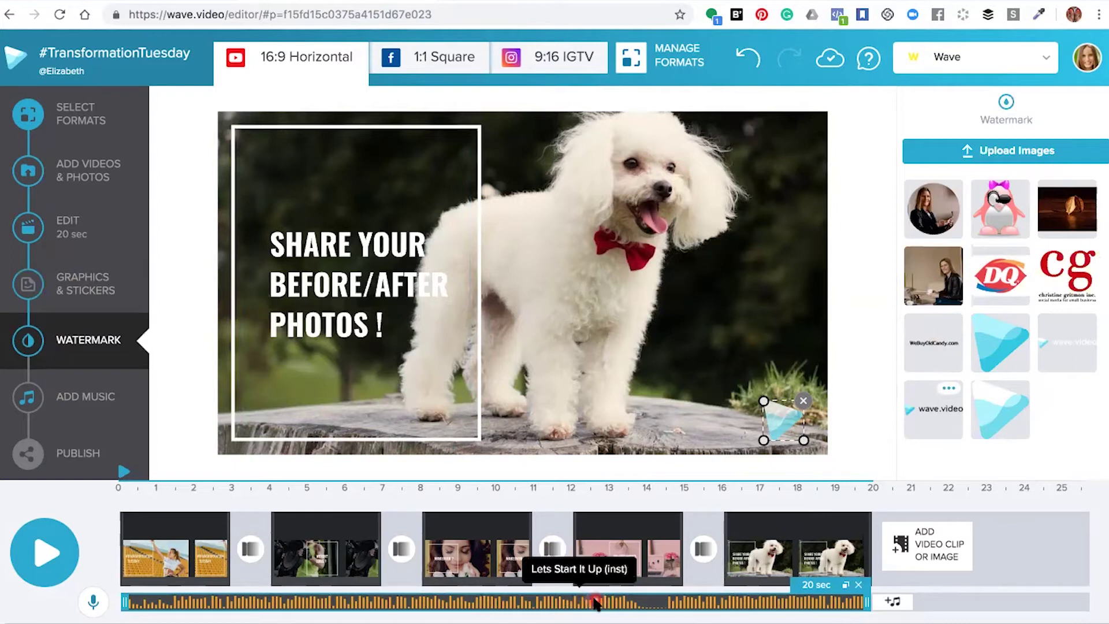
left_click(50, 554)
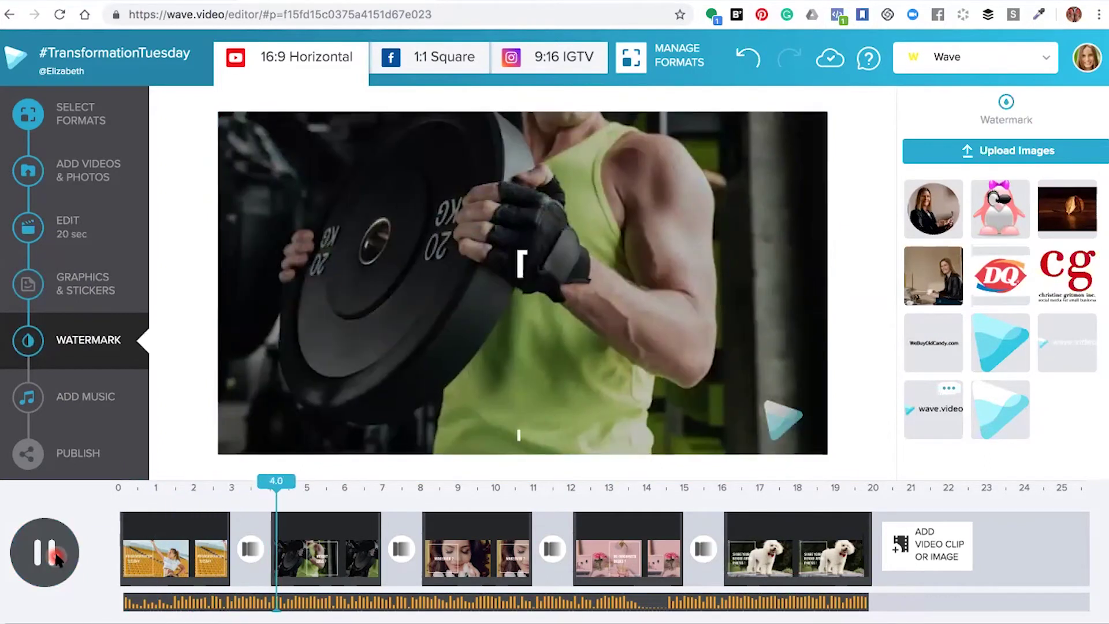
left_click(54, 550)
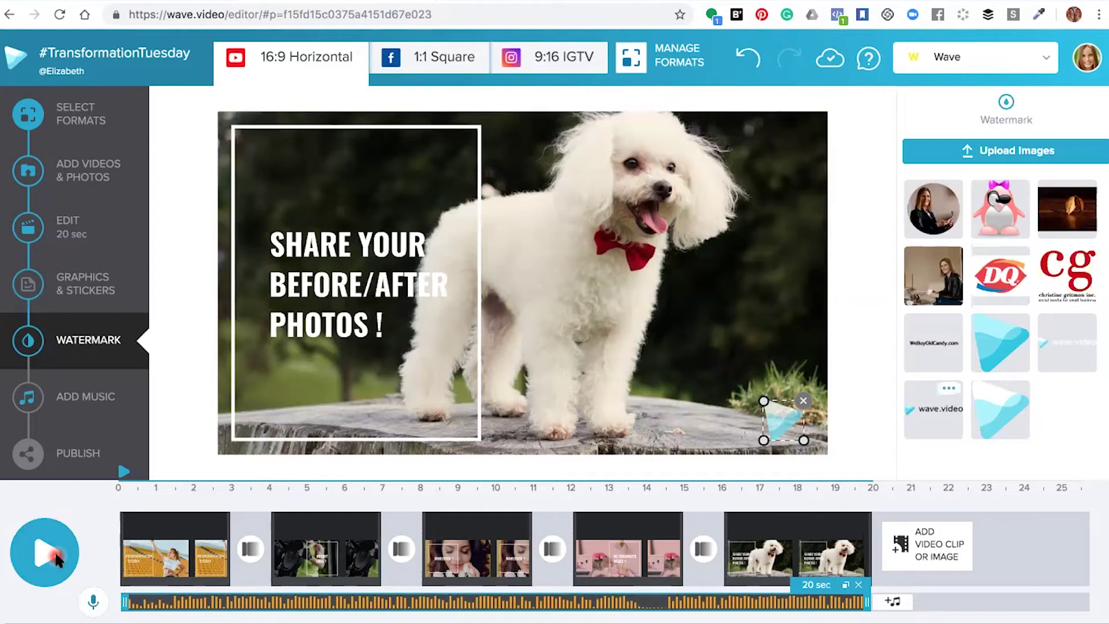
Add Summer Acoustic Pop from the Playful music category as the soundtrack, then go to Publish.
left_click(70, 398)
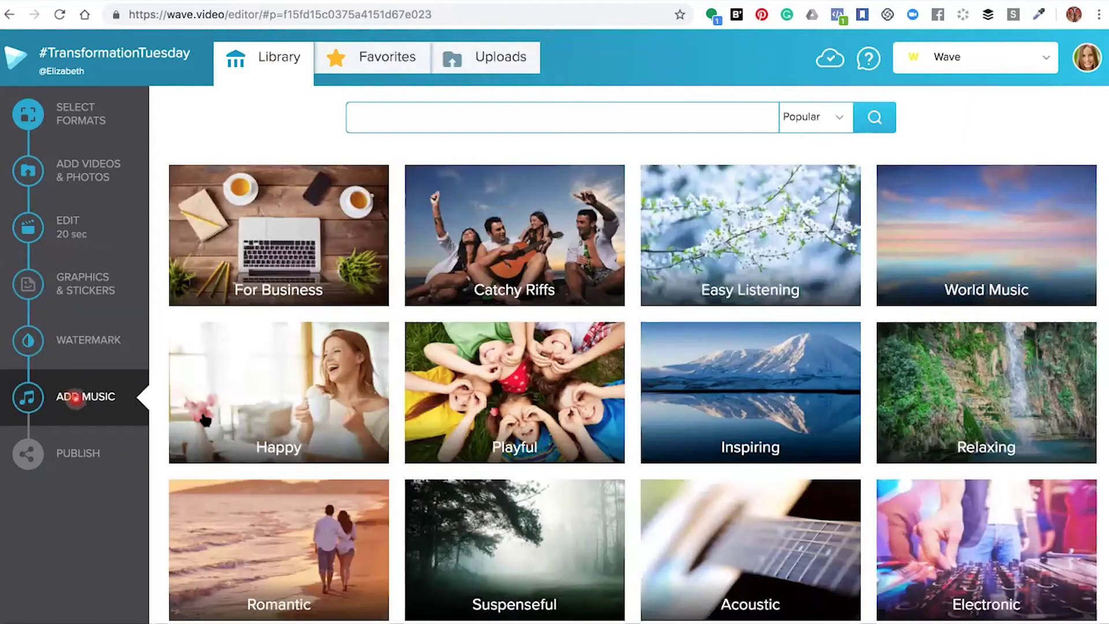
left_click(562, 416)
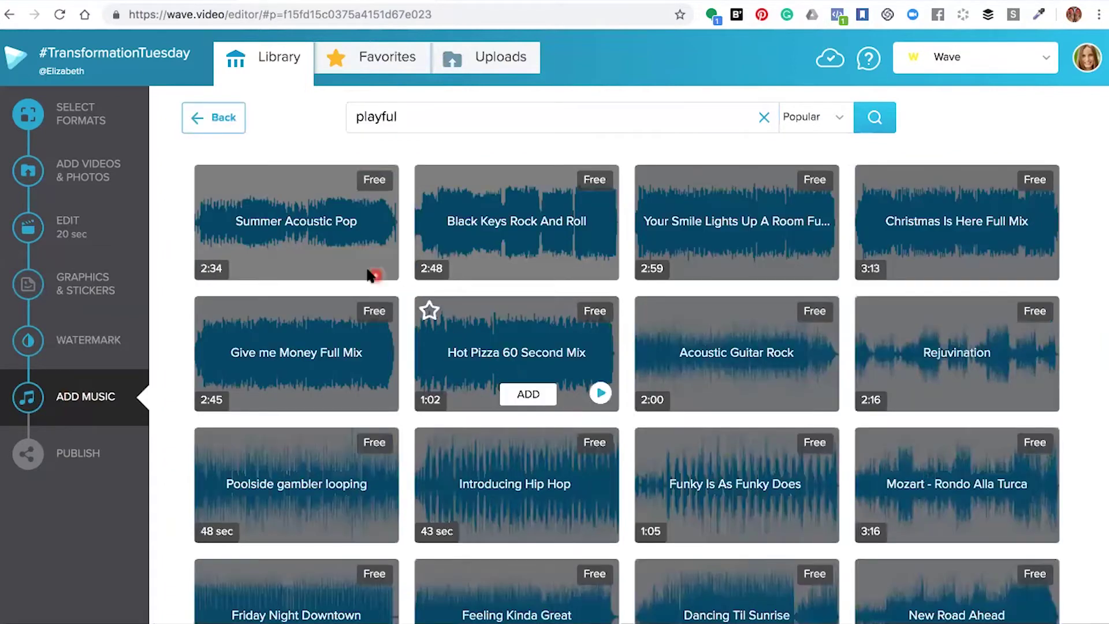
mouse_move(375, 264)
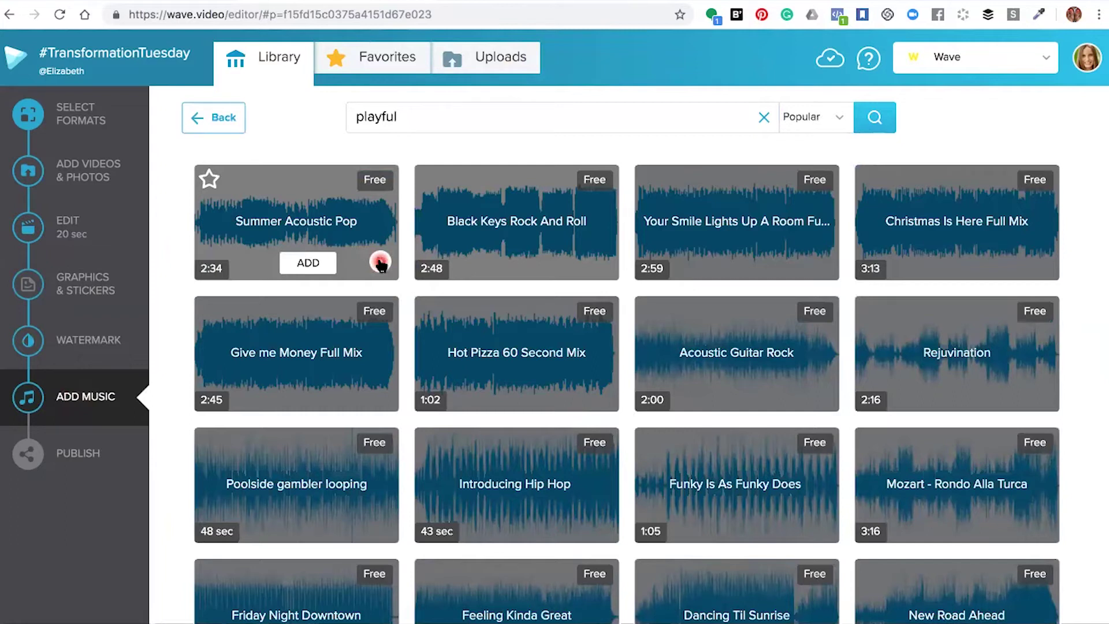
left_click(304, 261)
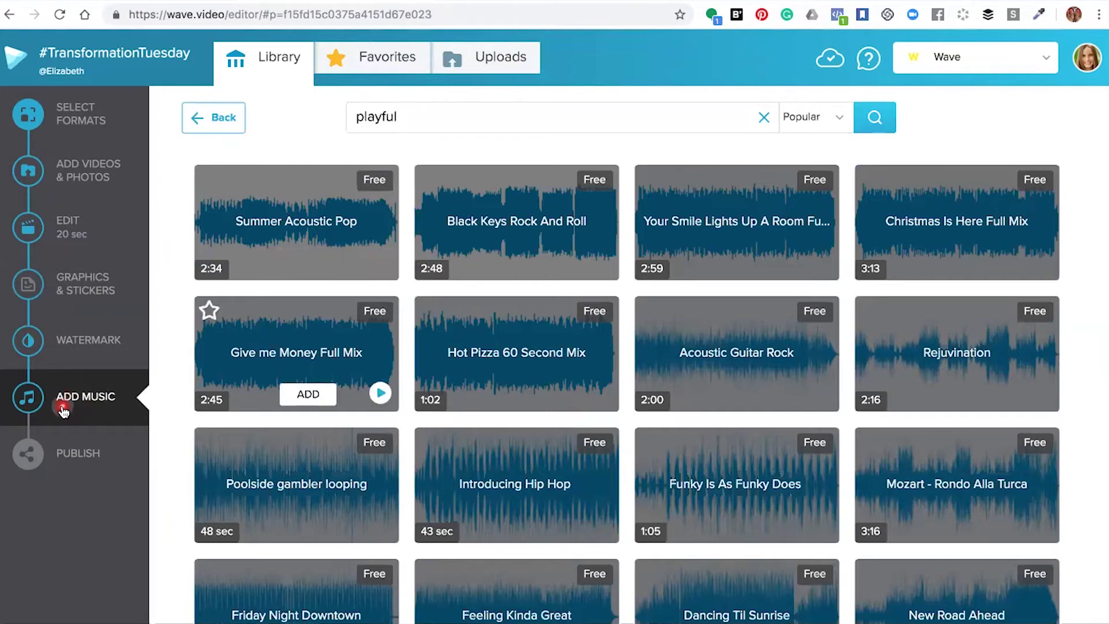
left_click(69, 454)
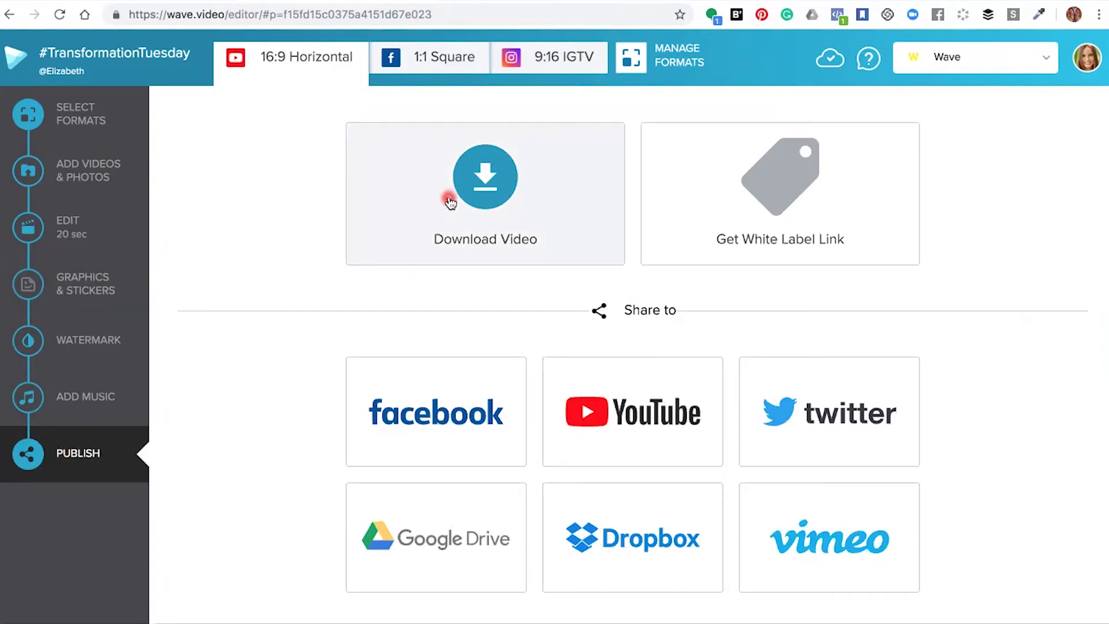
Choose Facebook as the share destination on the Publish page.
left_click(433, 440)
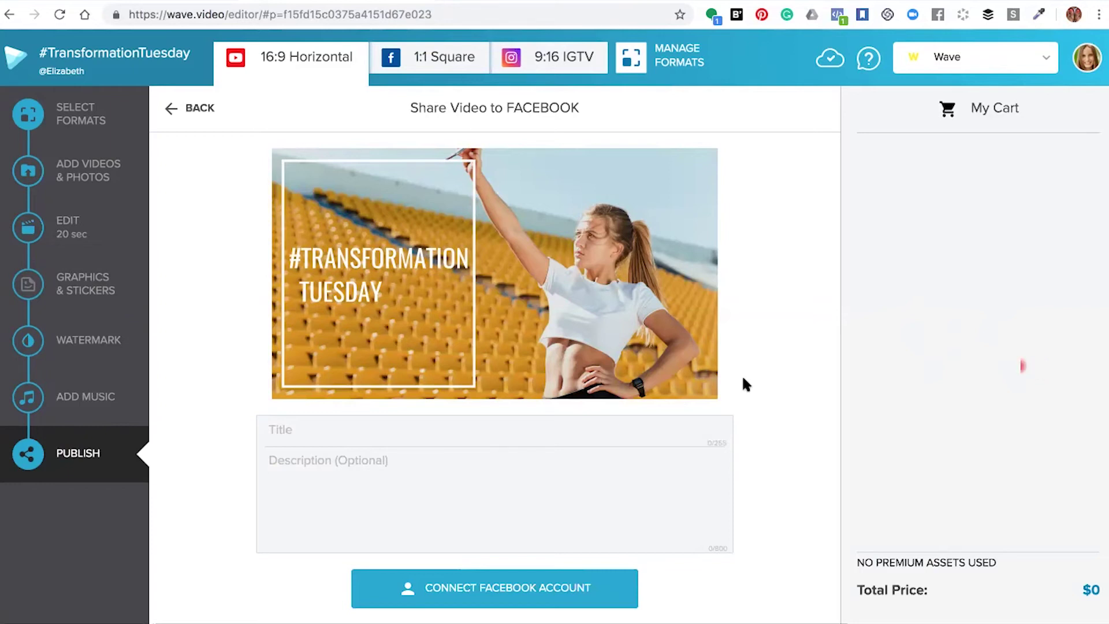
Title the Facebook post 'Transformation Tuesday Ideas' and paste the two-paragraph description.
left_click(504, 435)
type("Trans")
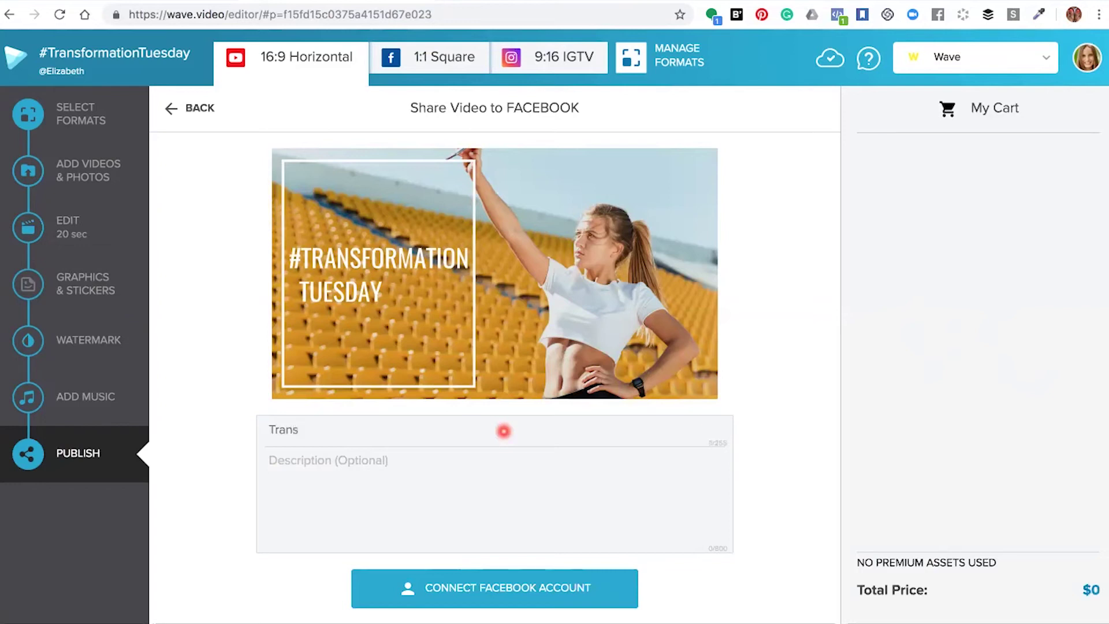
type("formation")
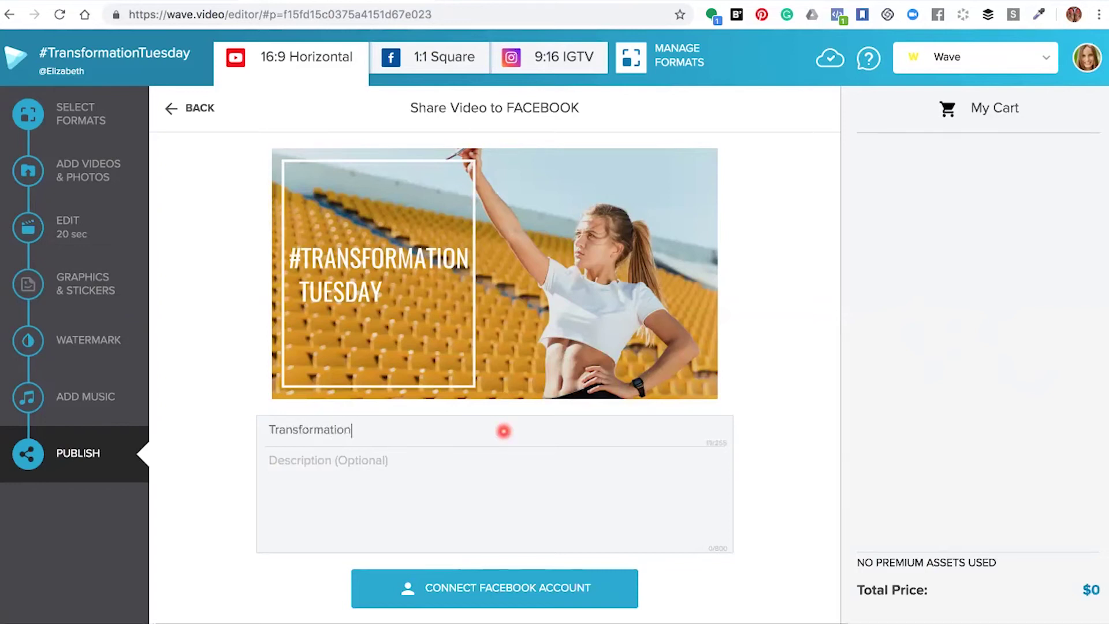
type(" Tuesday Ideas")
left_click(431, 463)
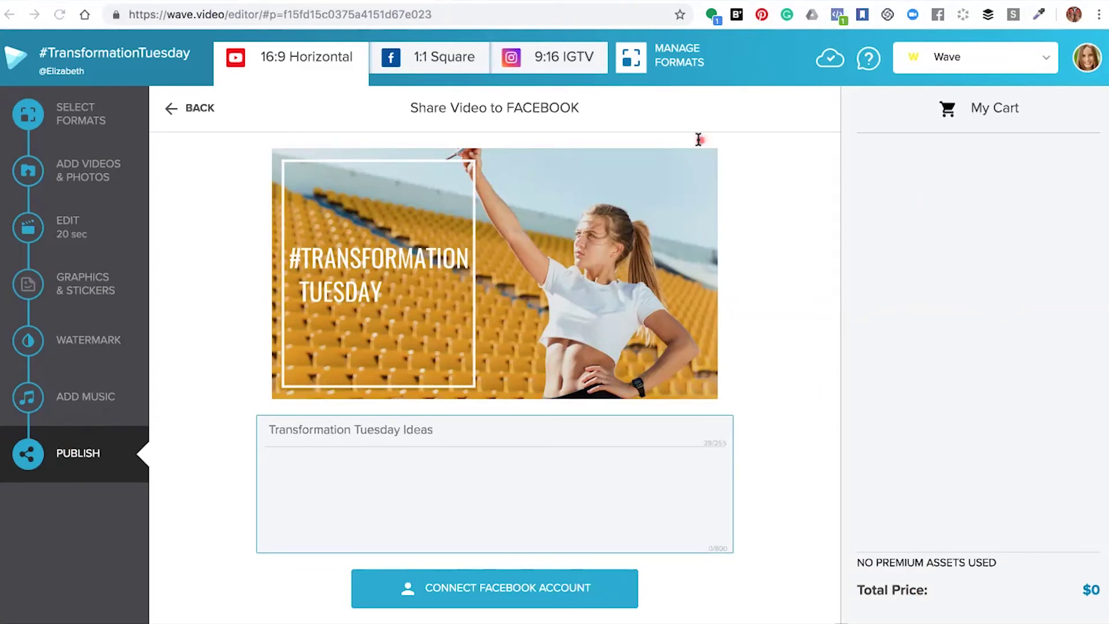
left_click(346, 460)
type("Need some awesome video inspiration to keep going with your business transformation?  Look no further than the social calendar within Wave.video for trending hashtags such as this one #TransformationTuesday")
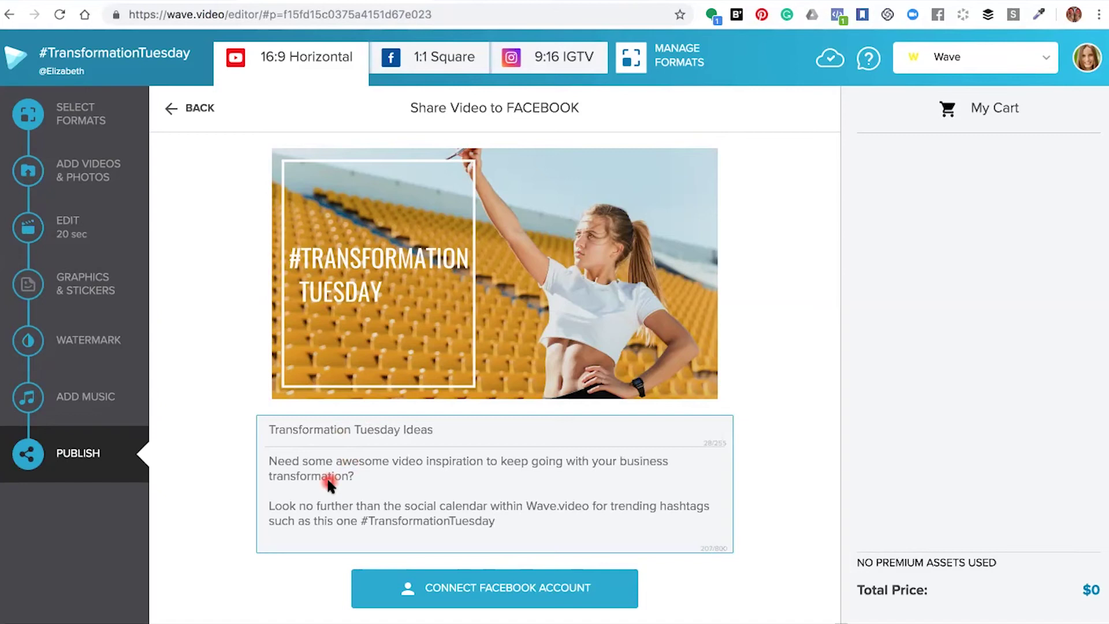
Connect the Facebook account with access to the Wave.video page only, not Social Media Mastermind.
left_click(533, 589)
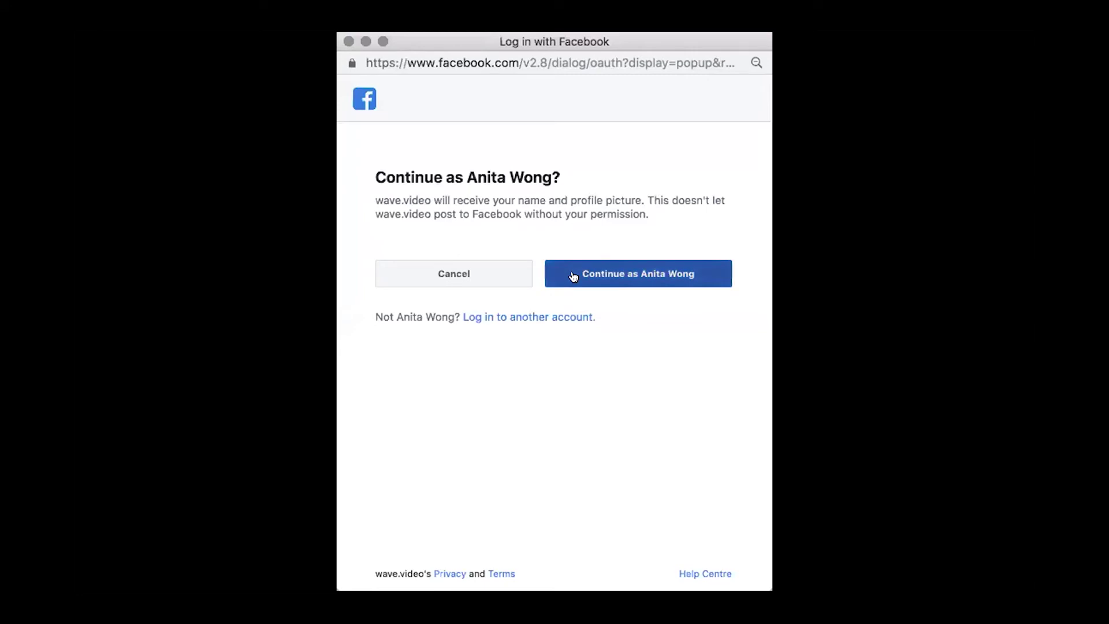
left_click(635, 274)
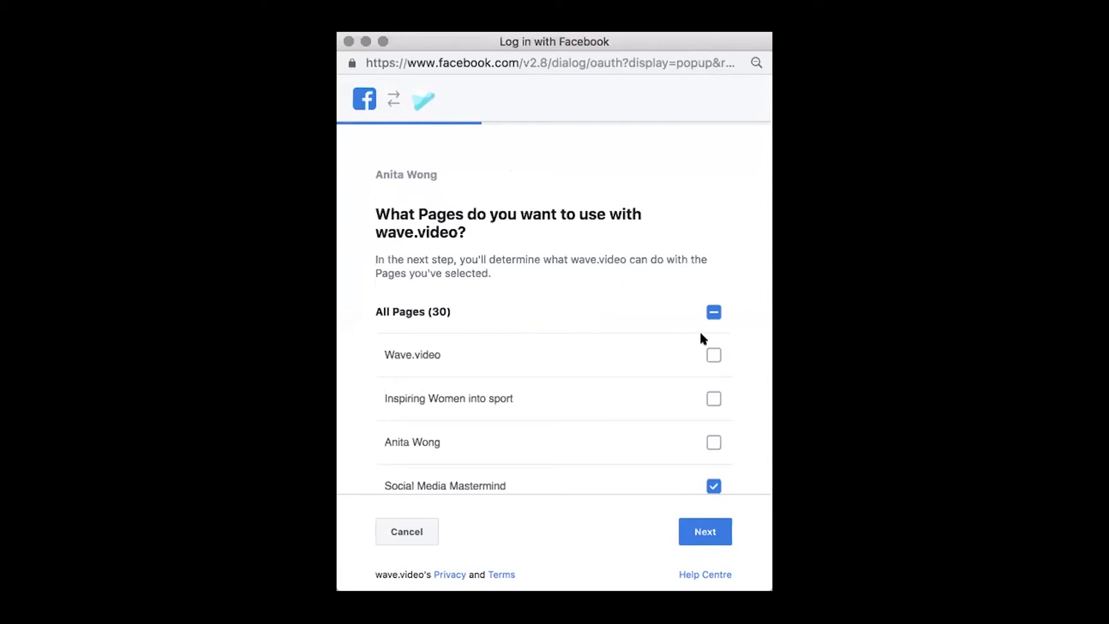
left_click(714, 354)
left_click(712, 483)
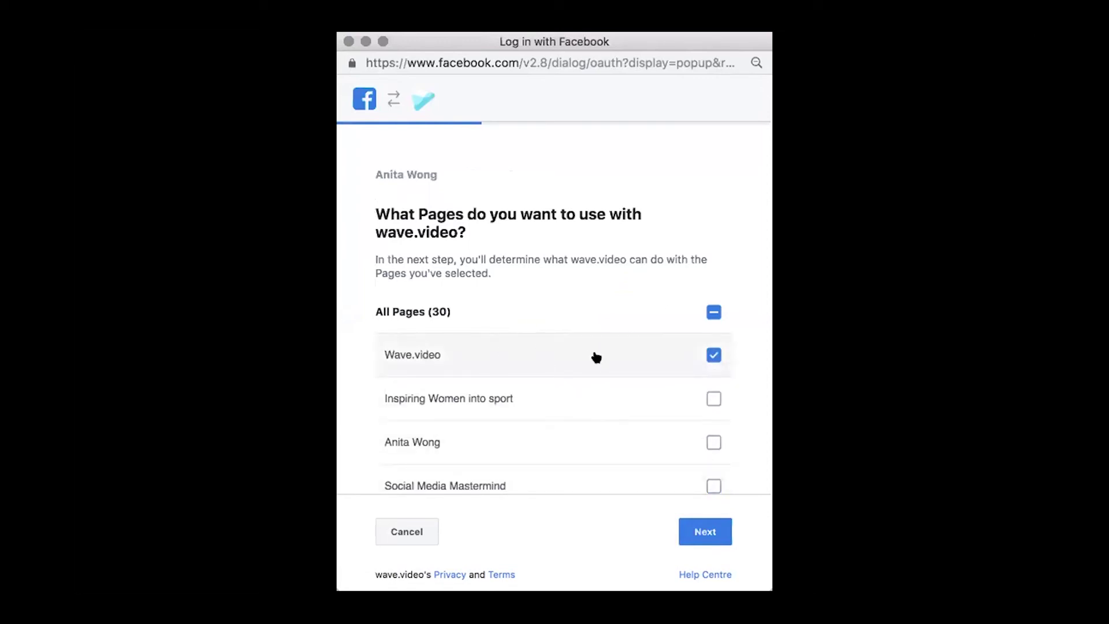
left_click(700, 530)
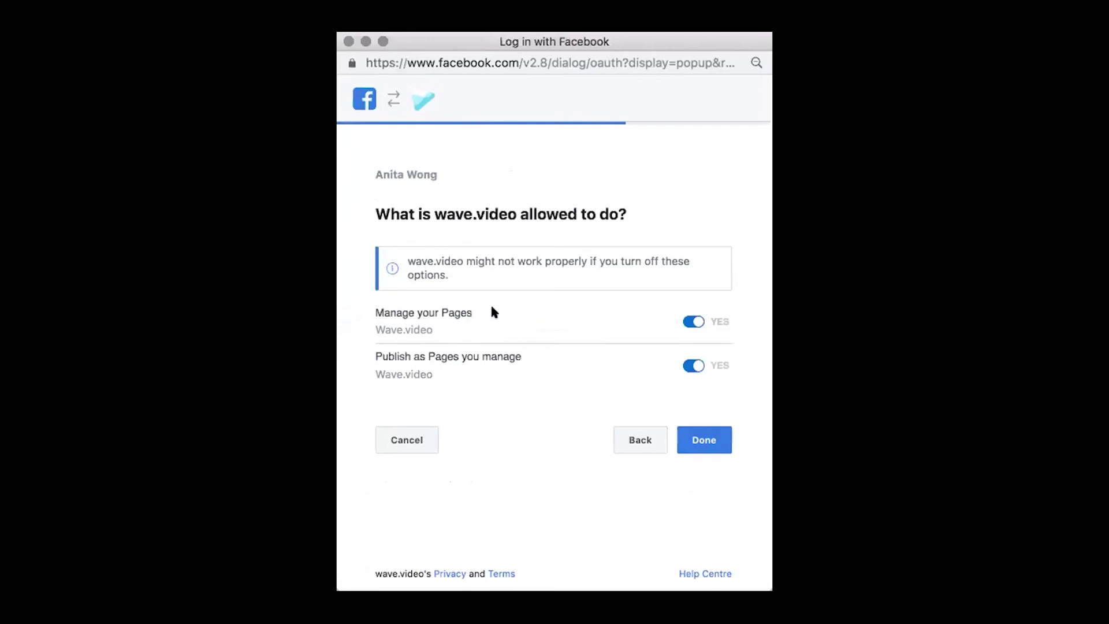
left_click(698, 441)
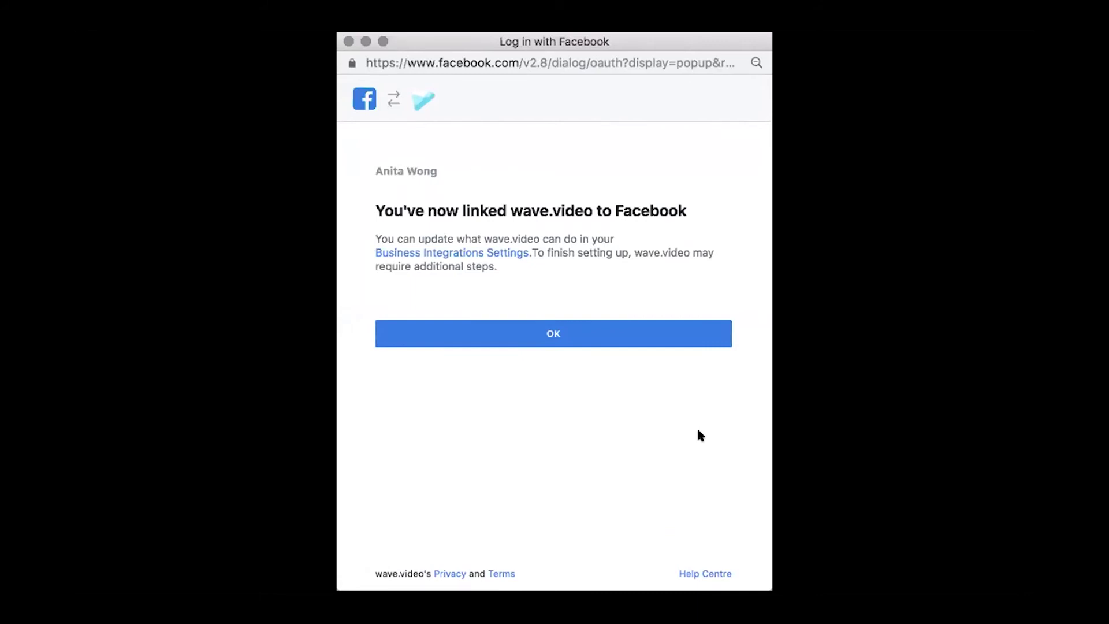
left_click(546, 331)
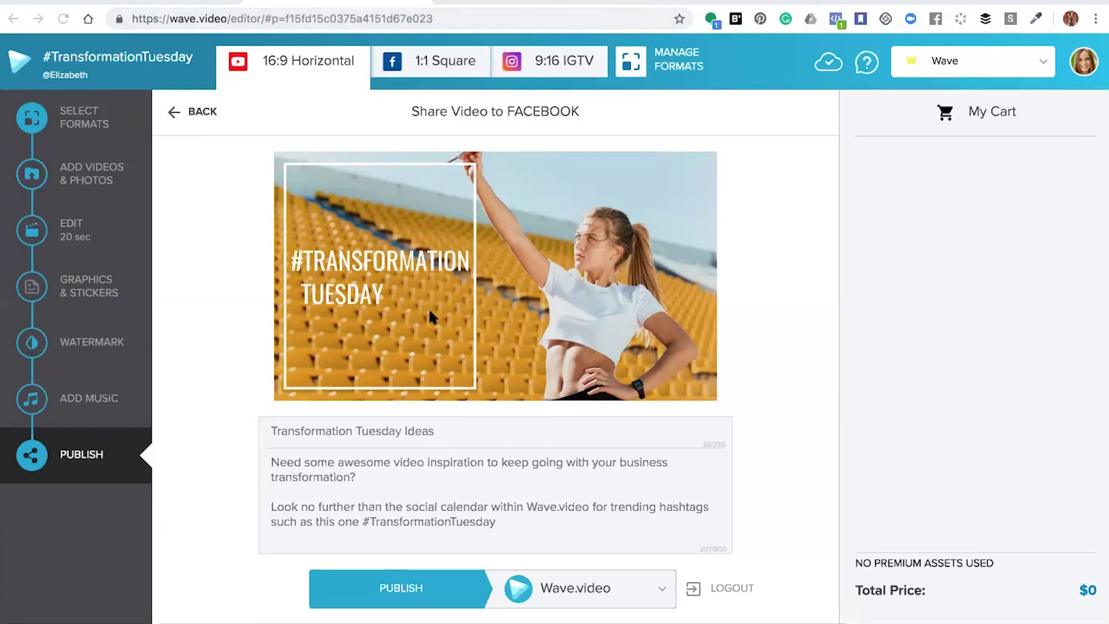
Publish the video to the Wave.video Facebook page.
left_click(400, 587)
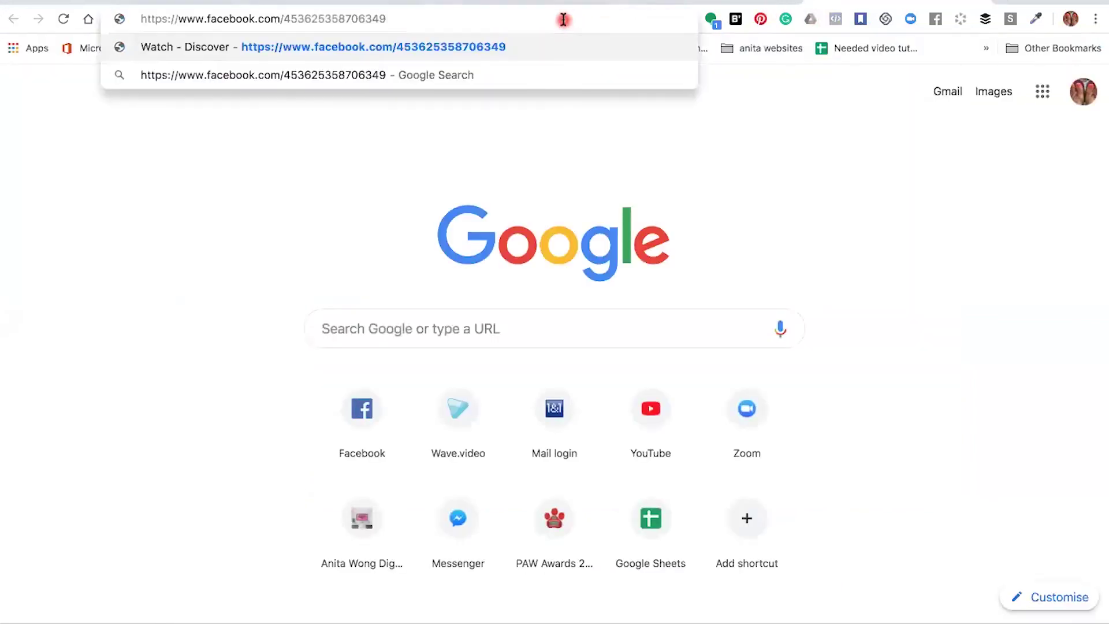
Open the published video's link, then find the new post atop the Wave.video page's Posts.
key("Return")
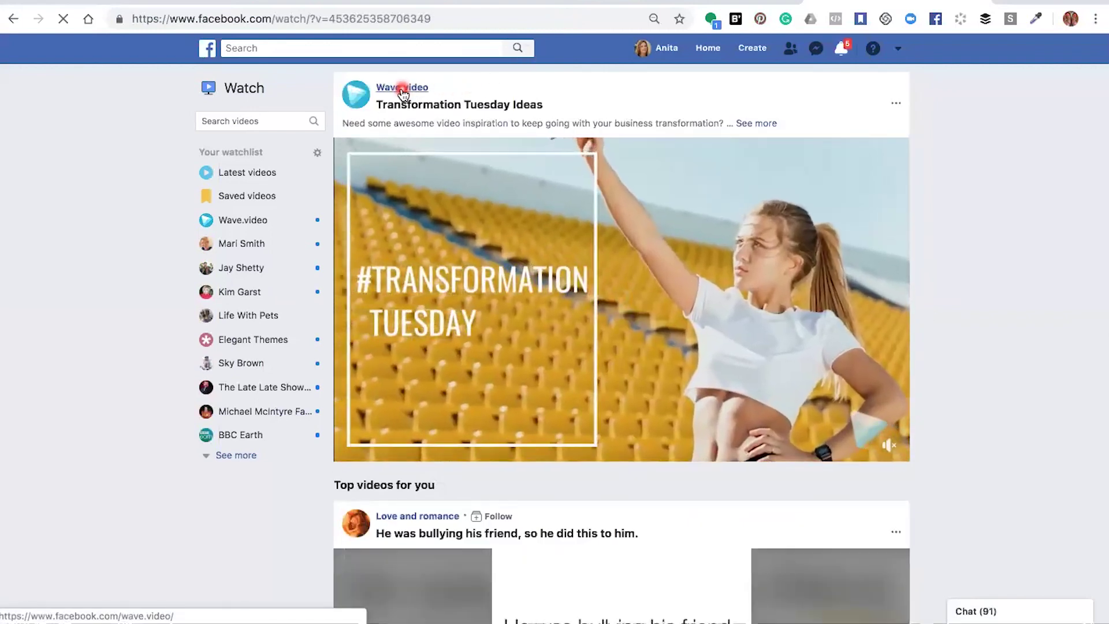
left_click(403, 88)
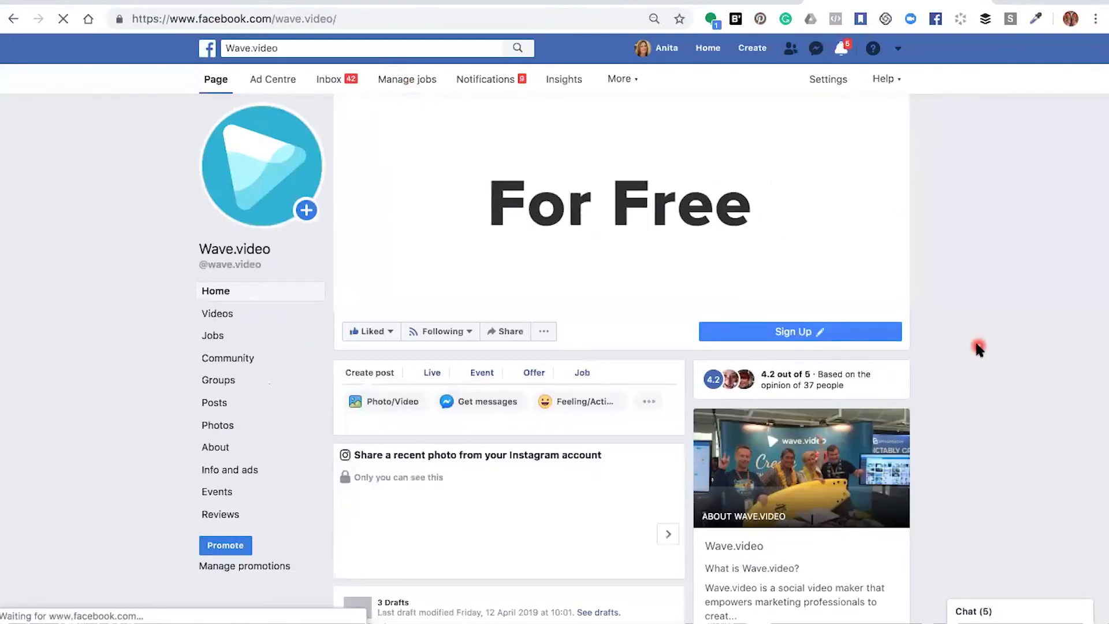
scroll(977, 347, "down", 10)
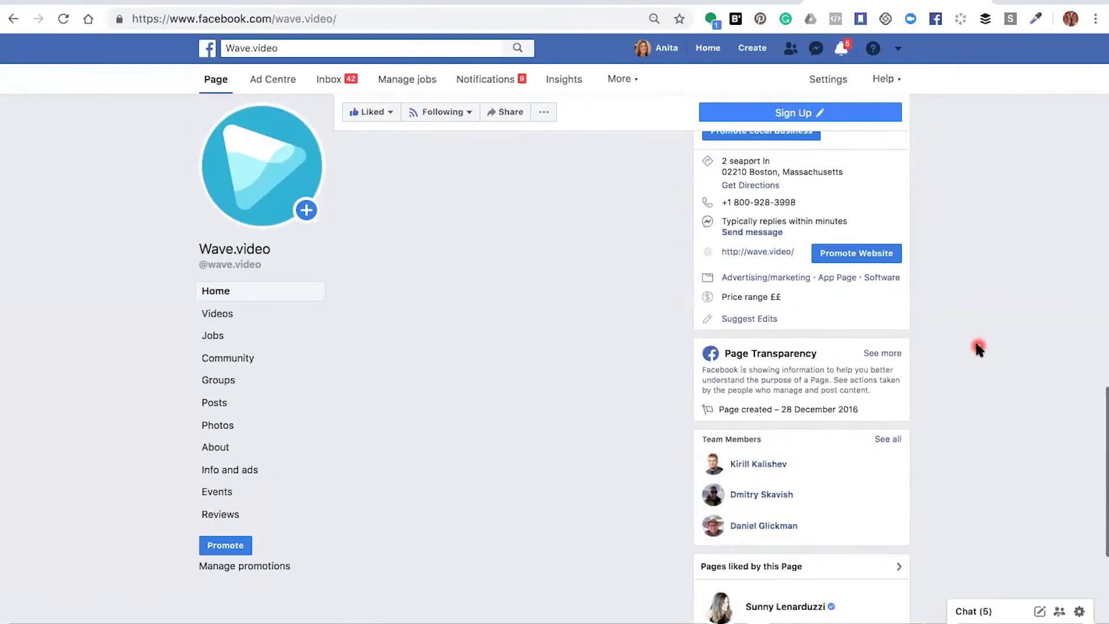
scroll(977, 347, "down", 3)
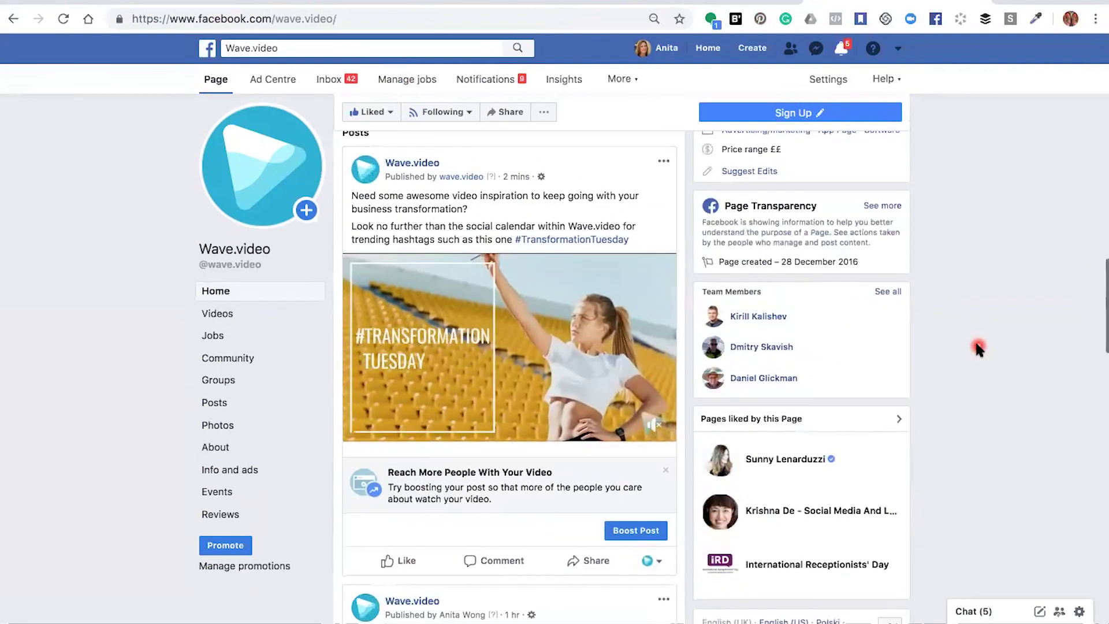